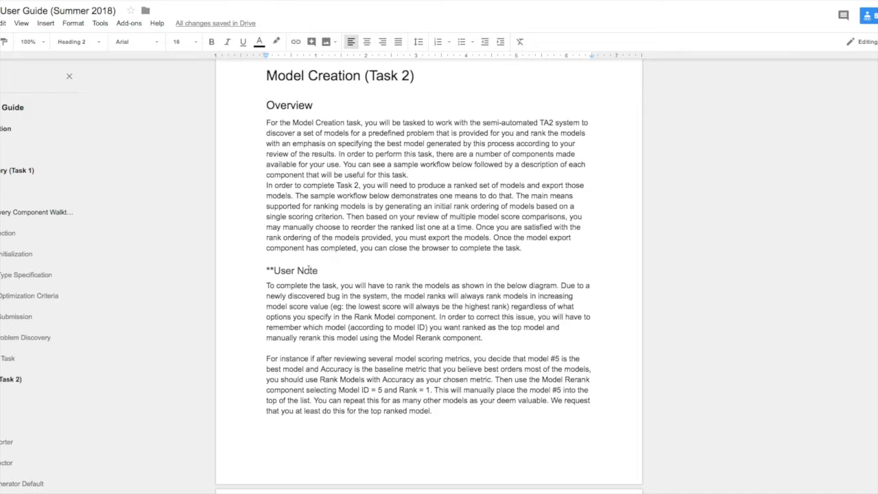
- Review the Model Creation (Task 2) section of the user guide, including the user note, sample workflow diagram and component descriptions
scroll(321, 268, "down", 7)
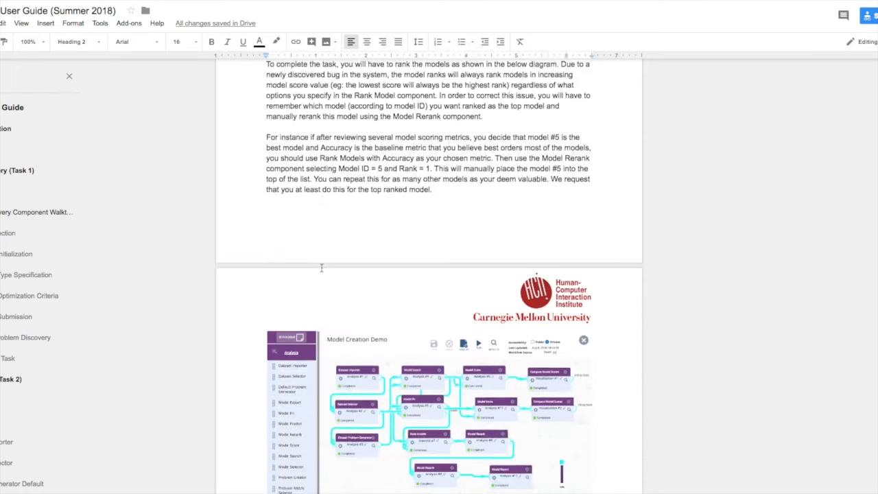
scroll(321, 268, "up", 3)
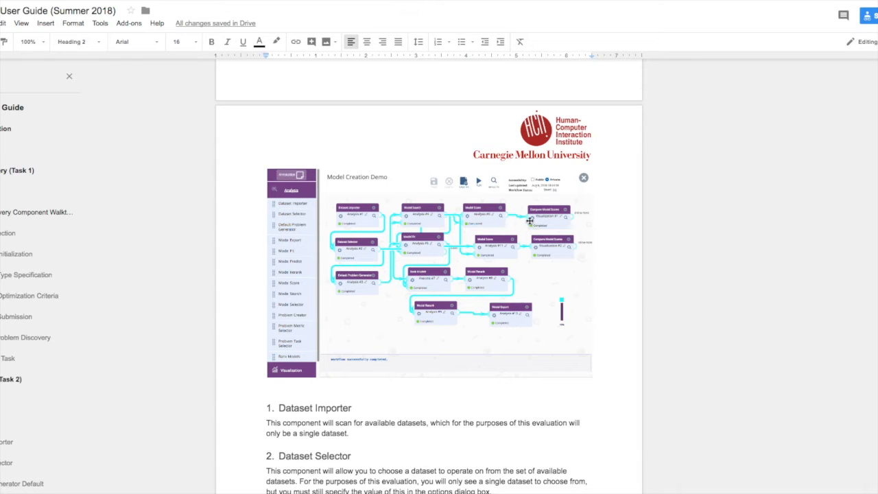
scroll(405, 247, "up", 6)
scroll(405, 247, "down", 9)
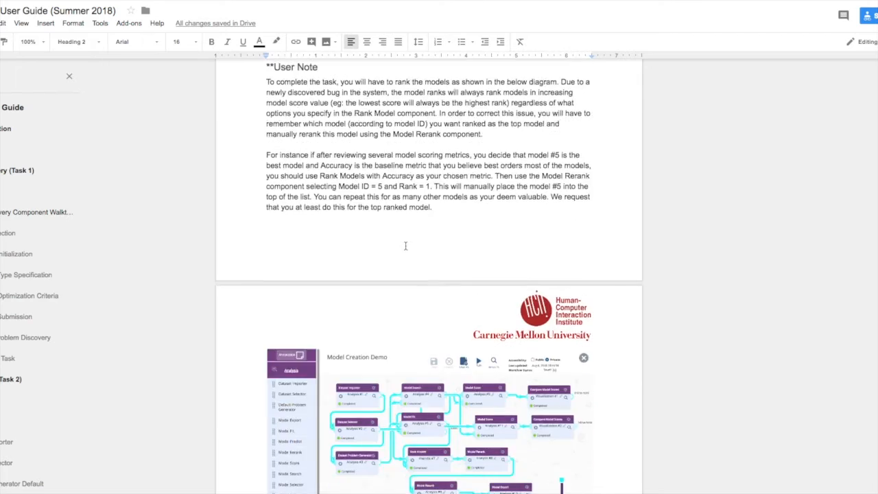
scroll(405, 247, "up", 5)
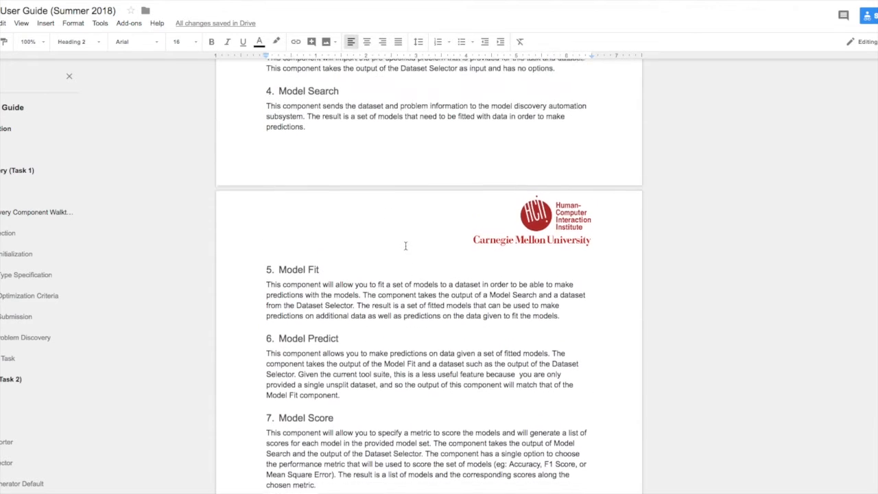
scroll(405, 246, "up", 2)
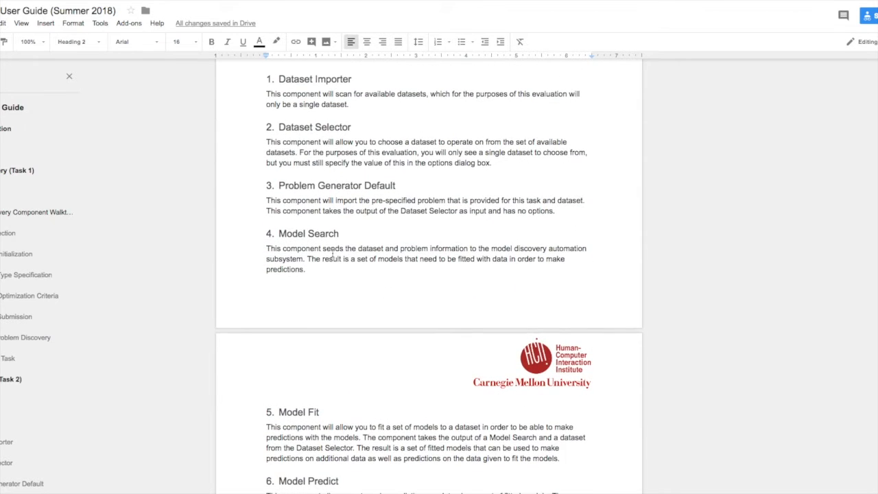
scroll(333, 255, "down", 2)
scroll(332, 253, "down", 3)
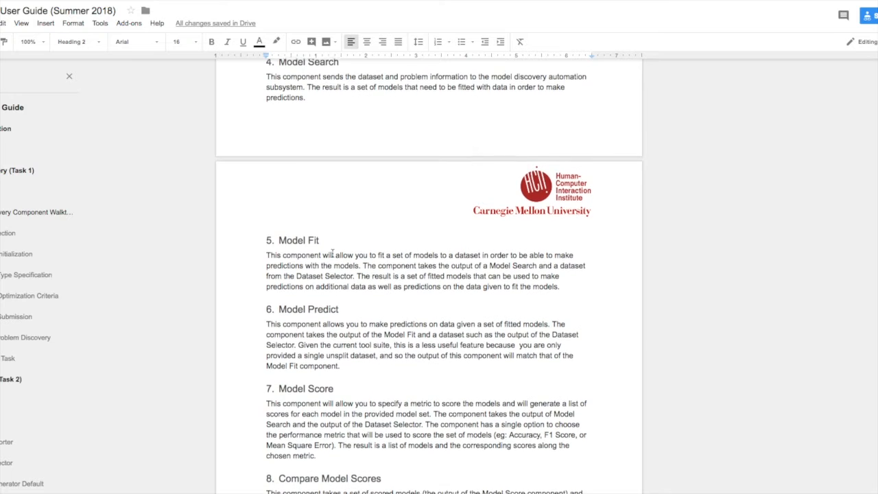
scroll(333, 254, "down", 5)
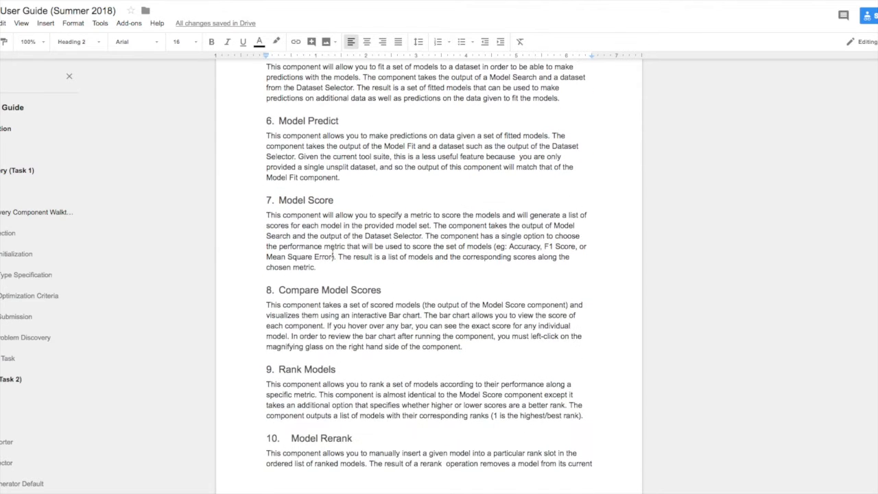
scroll(333, 255, "up", 20)
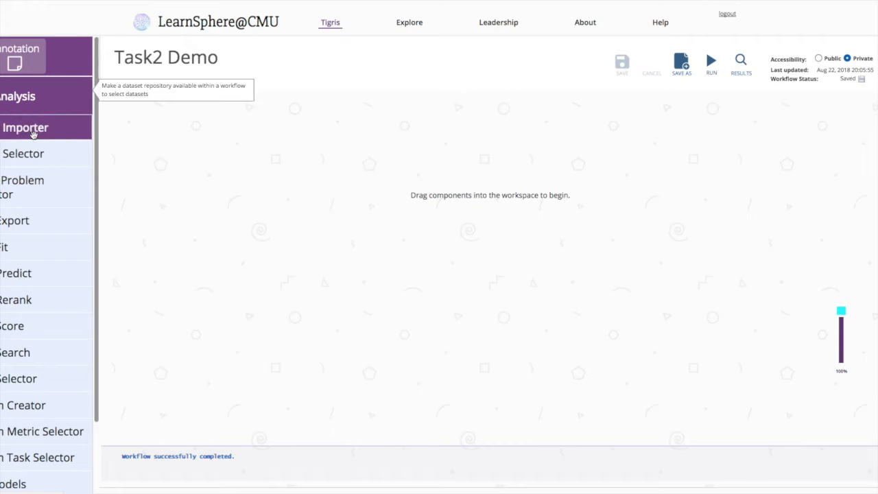
- Add a Dataset Importer at the upper-left corner of the Task2 Demo workspace, and save and run the workflow
left_click_drag(30, 133, 227, 130)
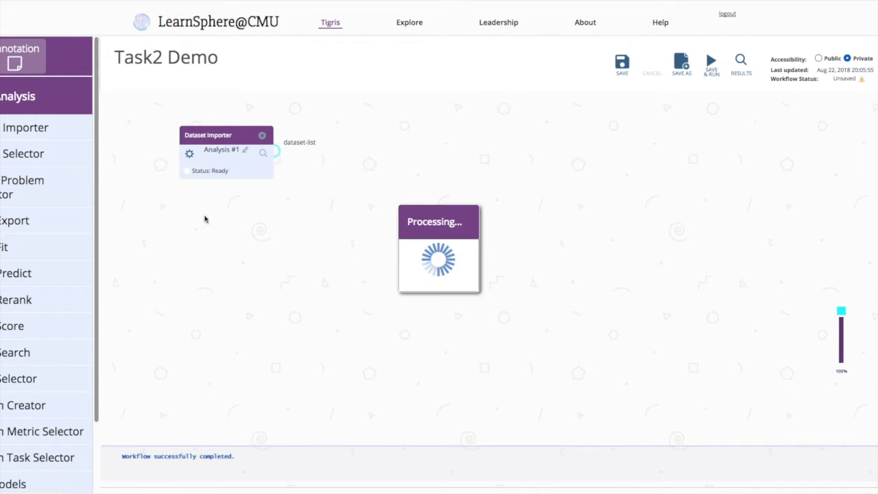
left_click_drag(190, 130, 154, 111)
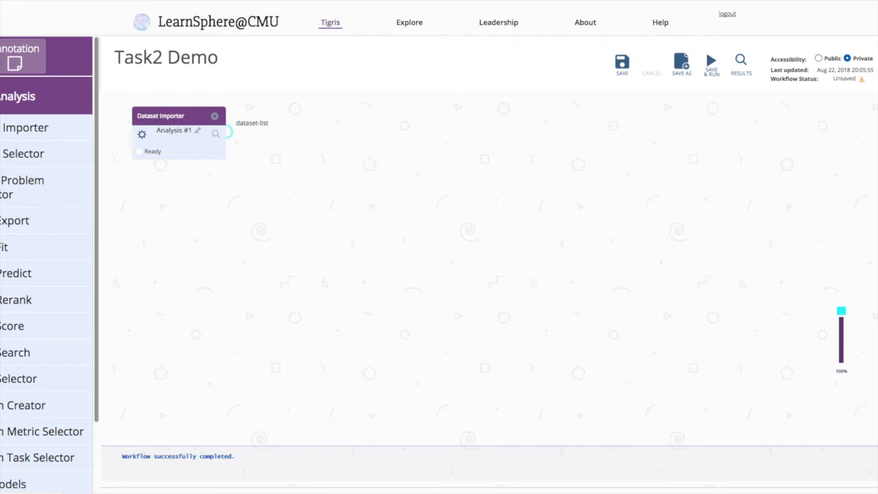
left_click(713, 65)
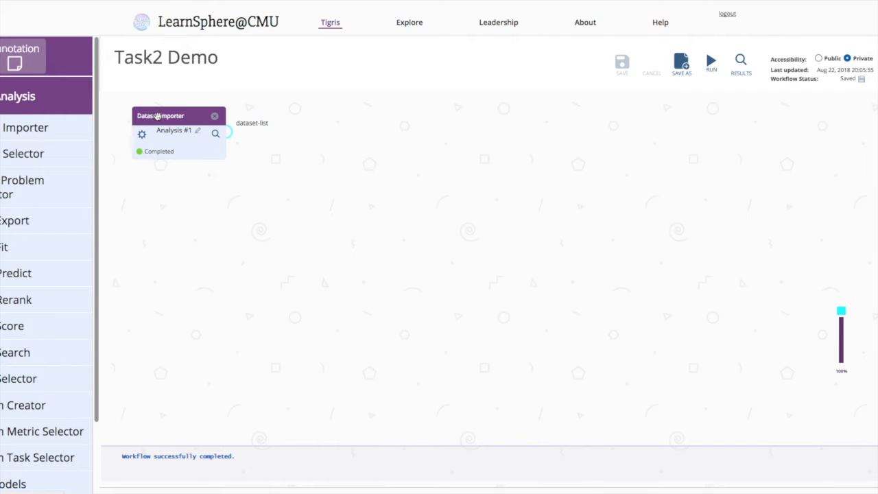
- Add a Dataset Selector below the Dataset Importer and connect the importer's dataset-list output to it
left_click_drag(21, 154, 201, 199)
left_click(172, 206)
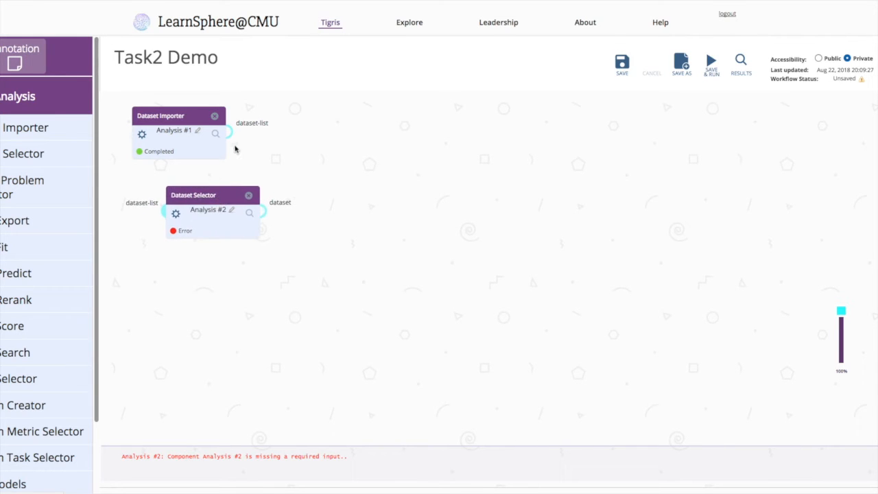
left_click_drag(231, 131, 165, 216)
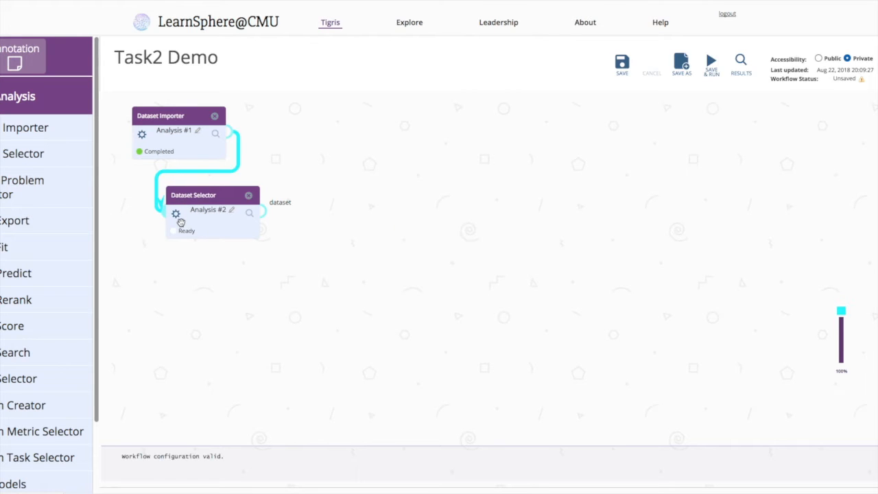
- Set the Dataset Selector's DS Name to "Input 0 - baseball (column 21)"
left_click(176, 215)
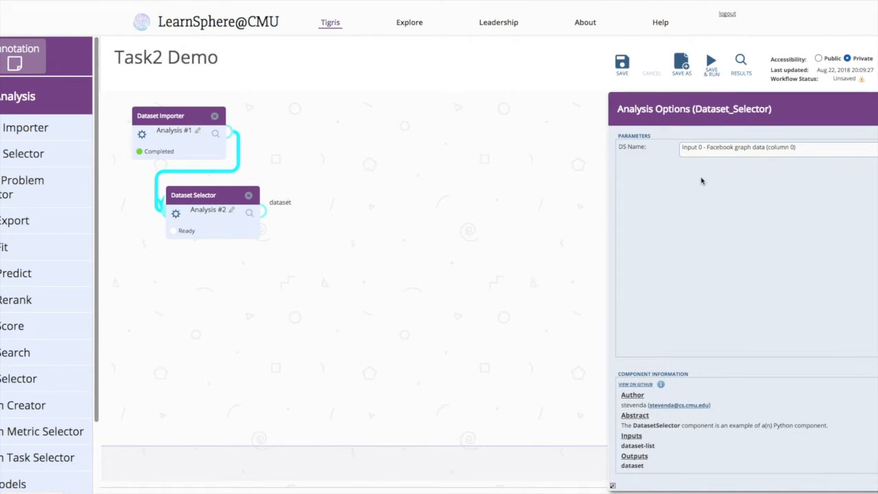
left_click(719, 153)
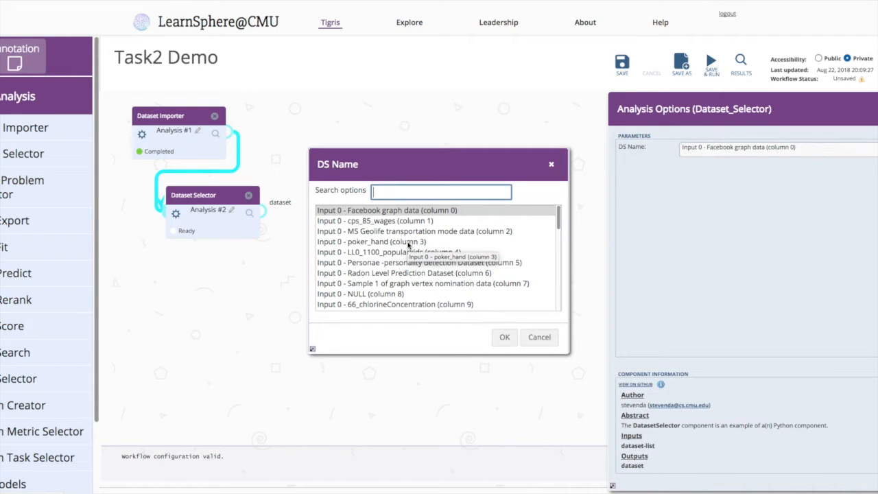
type("base")
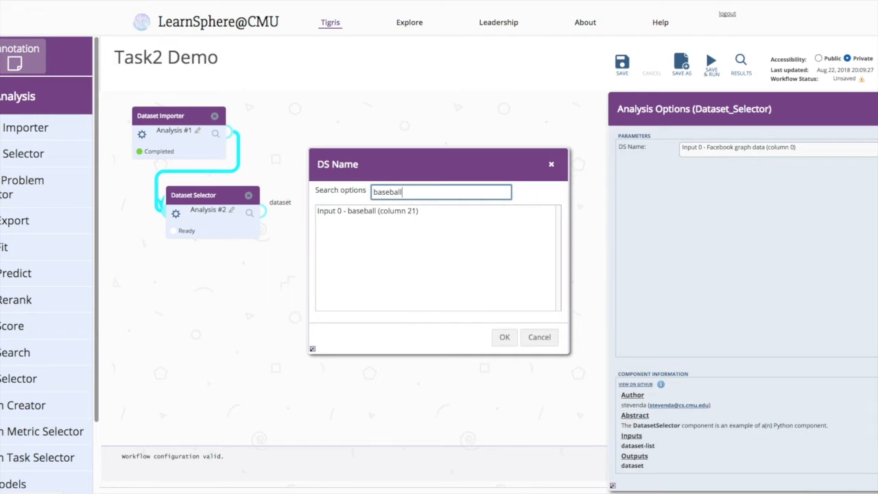
type("ball")
left_click(409, 212)
left_click(505, 337)
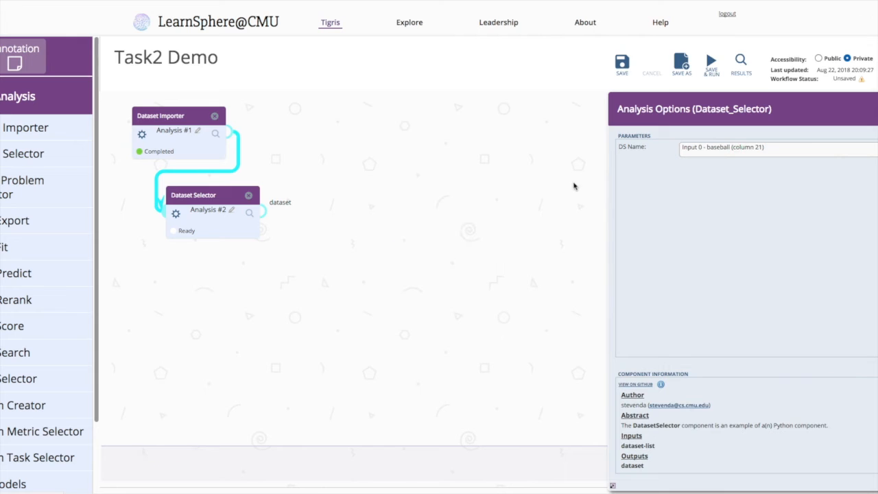
left_click(573, 212)
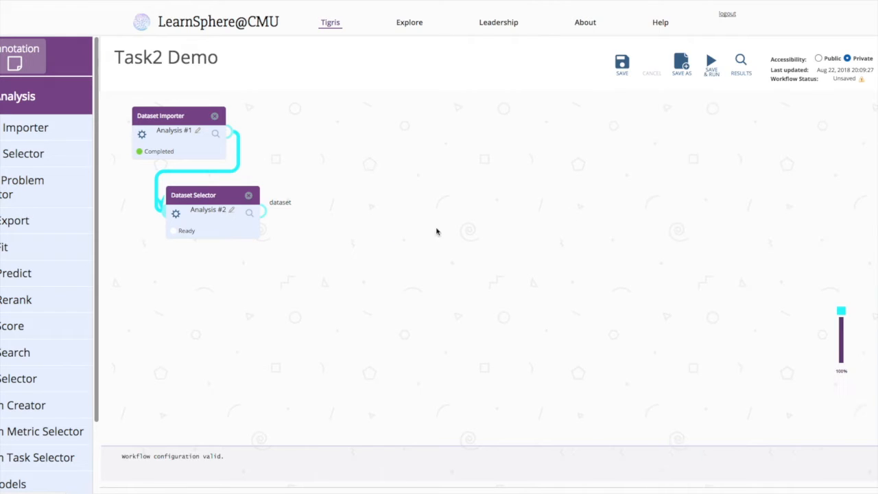
- Line up the Dataset Selector directly beneath the Dataset Importer, and save and run the workflow
left_click_drag(194, 199, 163, 190)
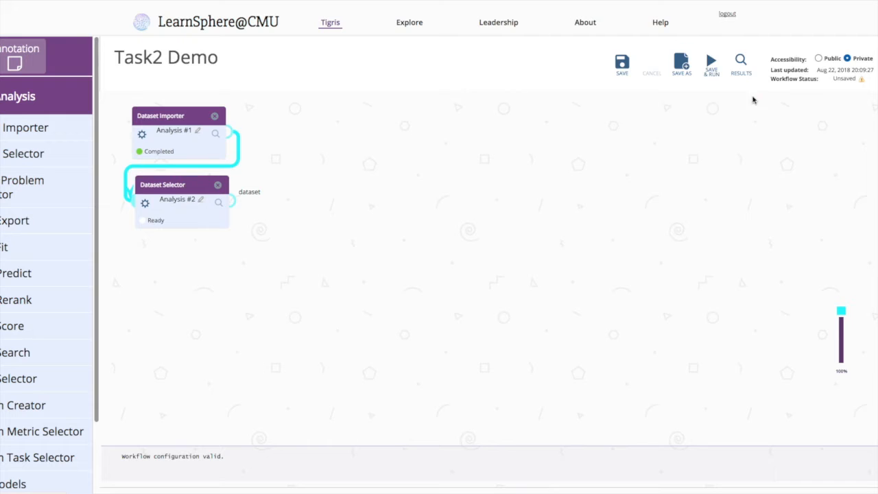
left_click(711, 63)
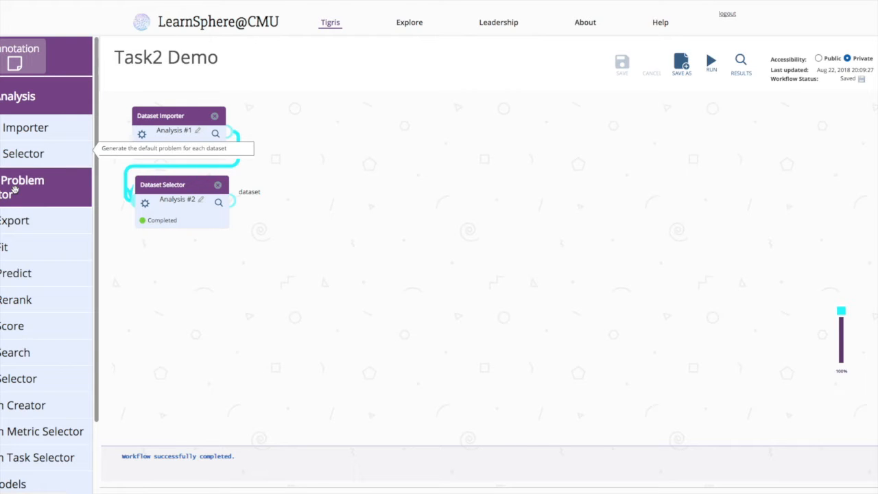
- Add a Default Problem Generator below the Dataset Selector, feed it the selector's dataset output, and save and run the workflow
left_click_drag(14, 189, 182, 274)
left_click_drag(234, 200, 142, 299)
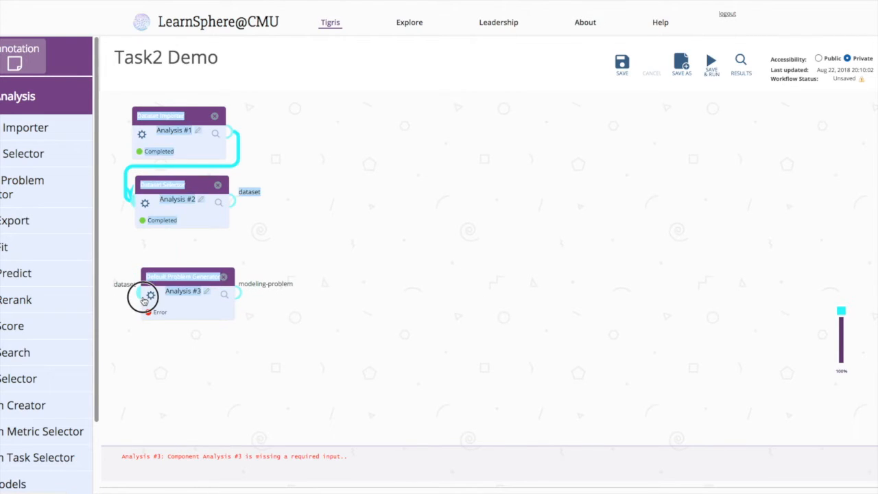
left_click_drag(232, 201, 153, 261)
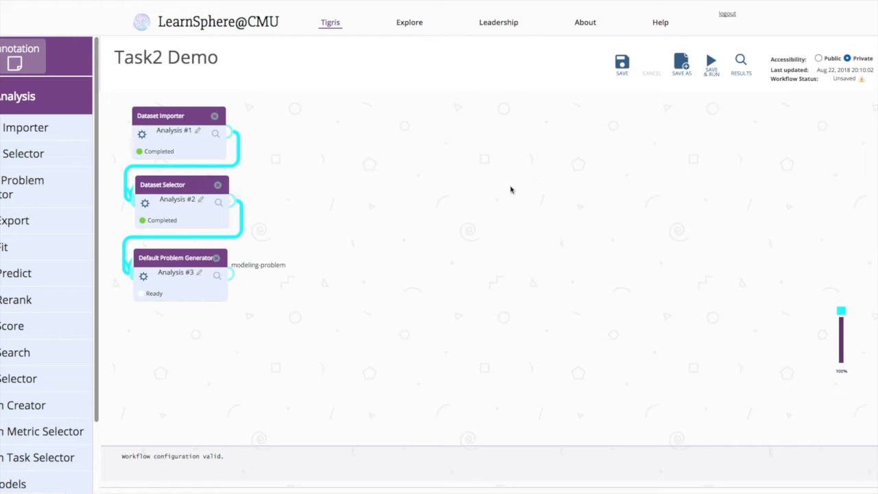
left_click(713, 64)
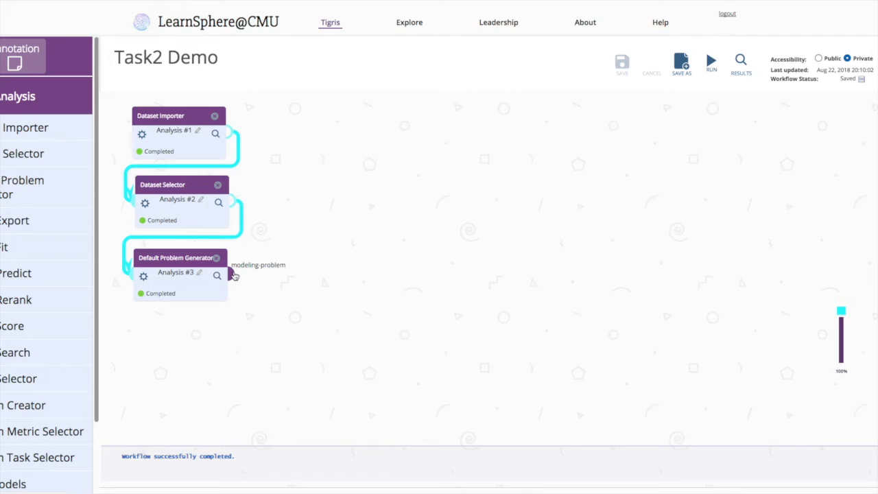
- Add a Model Search fed by the Dataset Selector and Default Problem Generator outputs, run the workflow, and align it with the Dataset Importer
left_click_drag(21, 353, 350, 145)
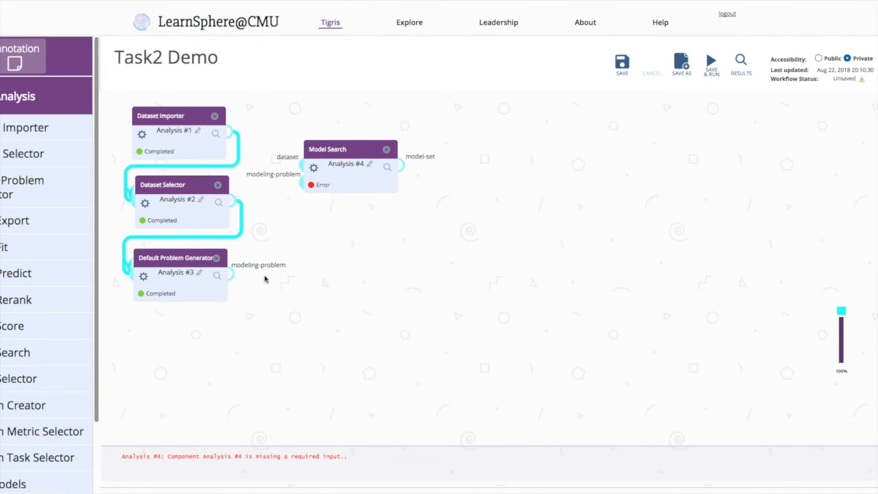
left_click_drag(232, 274, 302, 182)
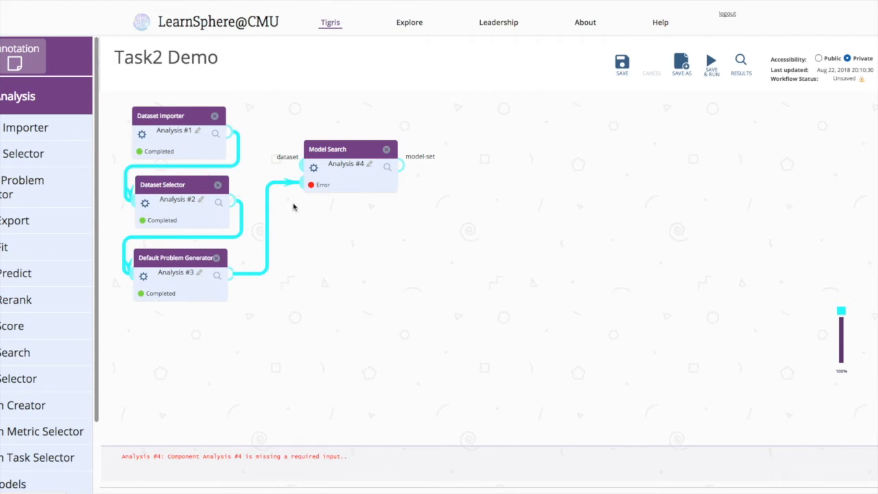
left_click_drag(235, 199, 292, 168)
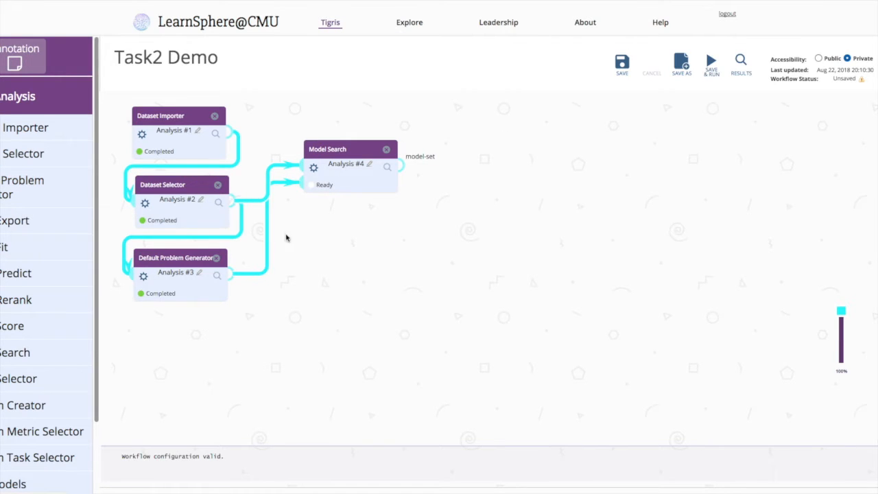
left_click(711, 64)
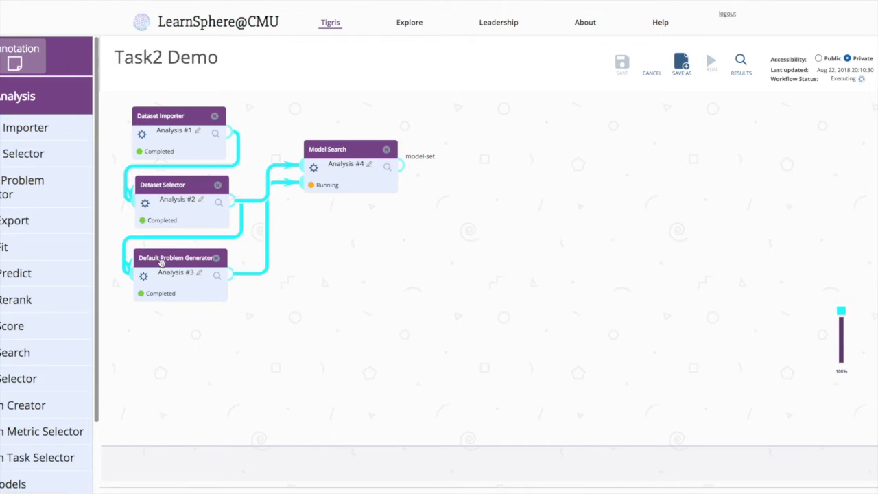
left_click_drag(352, 149, 335, 121)
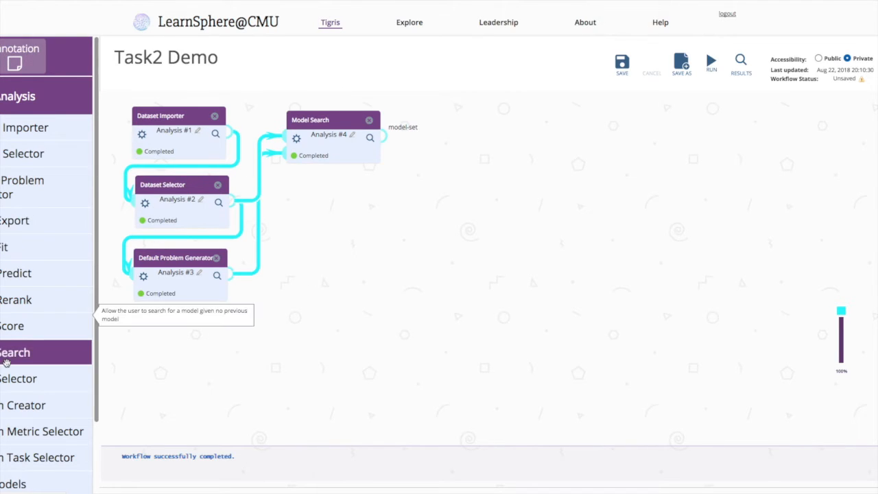
- Add two Model Score components, one above the other, beyond the Model Search component
scroll(10, 352, "down", 2)
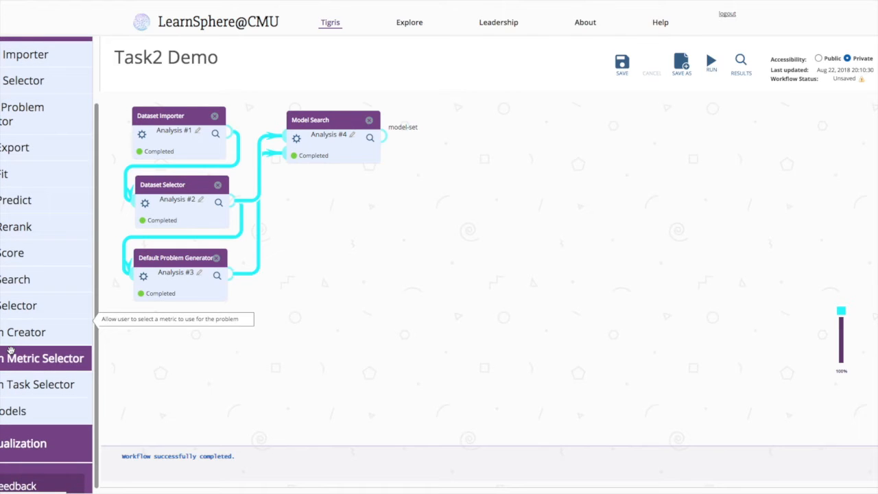
scroll(14, 355, "up", 1)
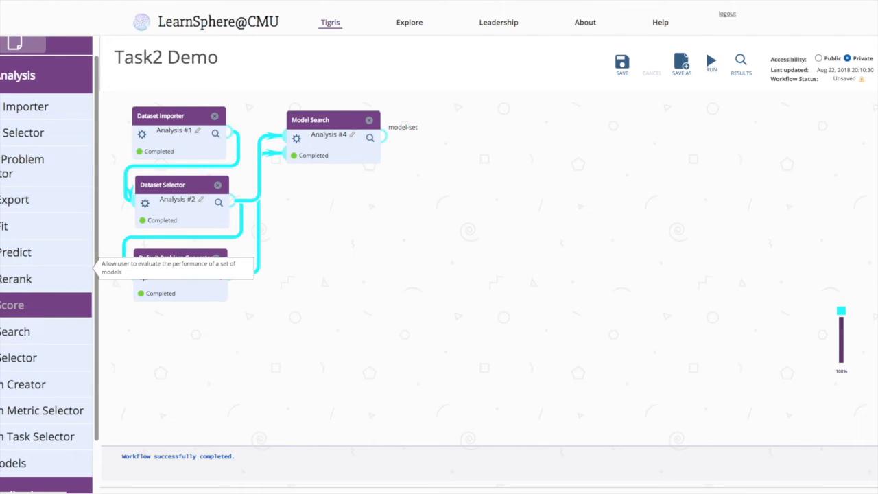
left_click_drag(15, 306, 521, 122)
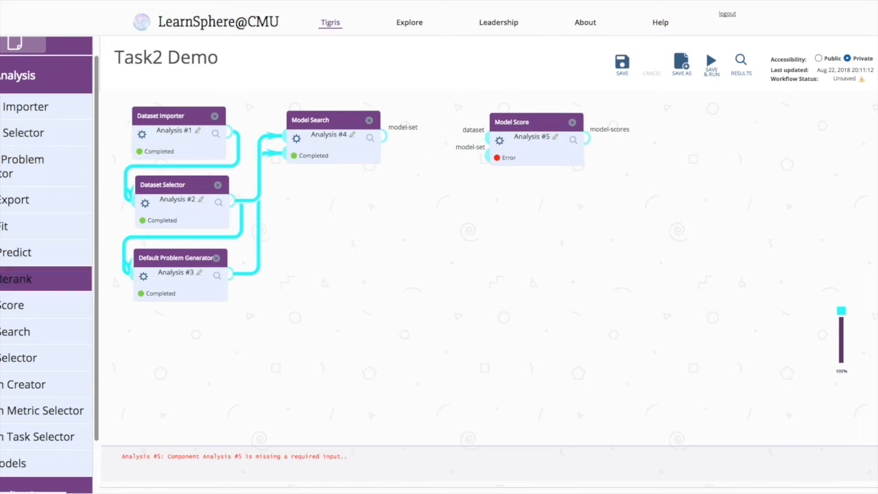
left_click_drag(41, 305, 528, 190)
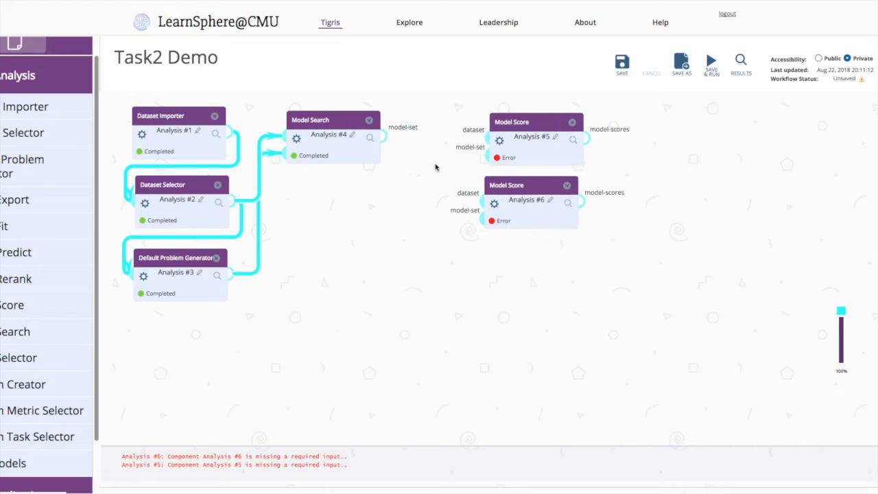
- Connect the Model Search model-set and the Dataset Selector dataset to the upper Model Score, aligning it and Model Search with the top row
left_click_drag(548, 121, 533, 120)
left_click_drag(384, 134, 478, 160)
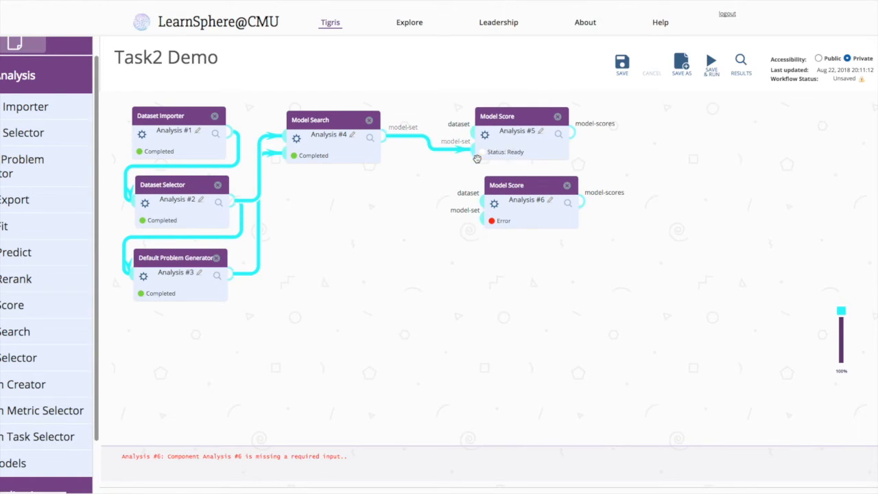
left_click_drag(325, 126, 318, 119)
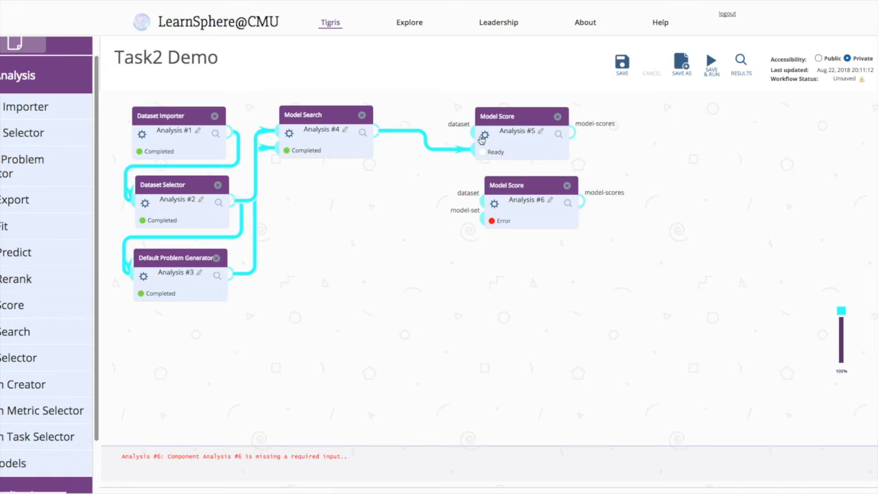
left_click_drag(236, 200, 441, 147)
left_click_drag(236, 203, 478, 142)
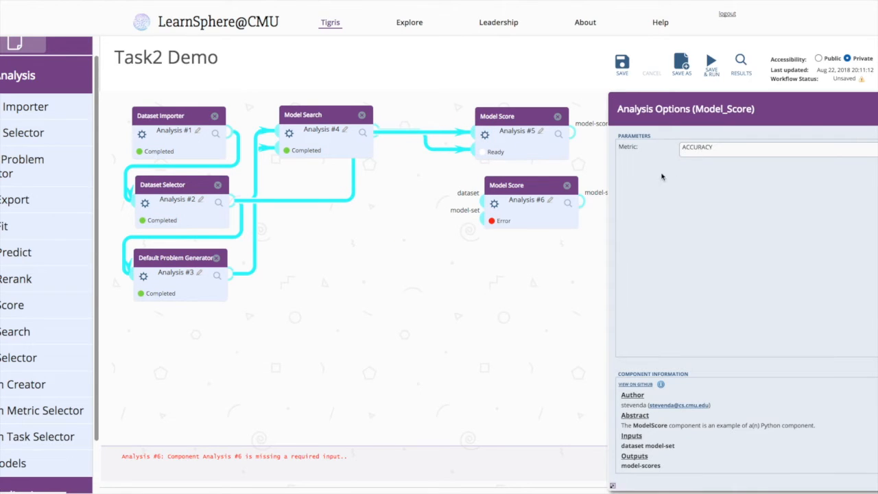
- Set the upper Model Score's metric to ACCURACY after looking through the available metrics
left_click(710, 149)
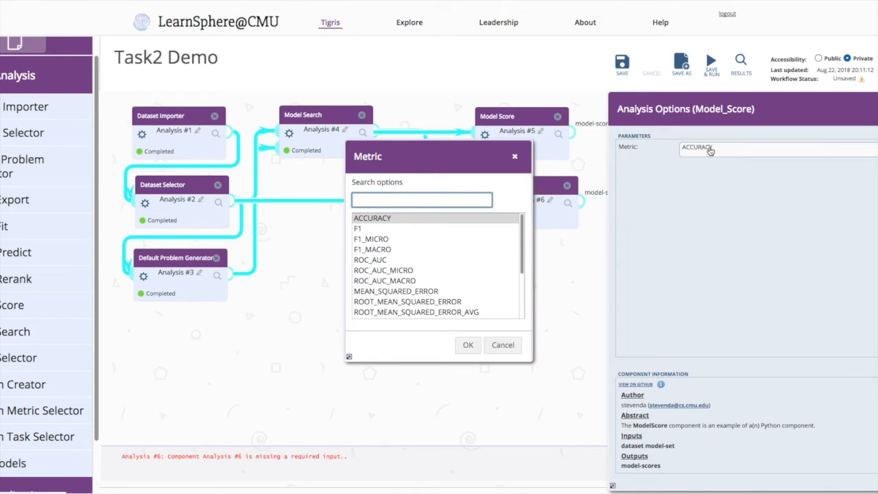
left_click(387, 217)
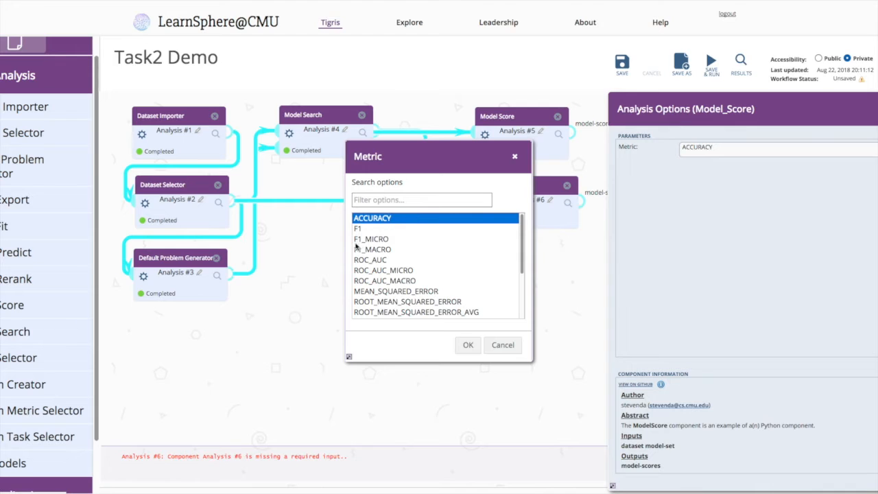
scroll(382, 251, "down", 2)
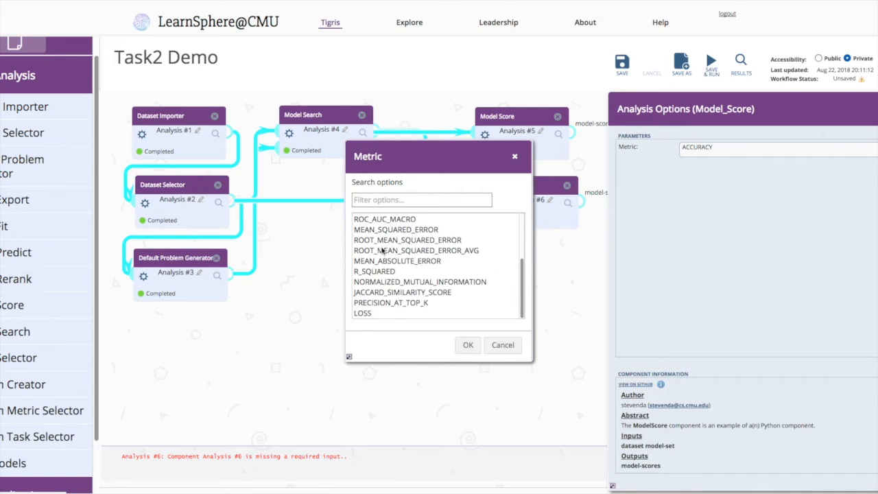
scroll(384, 256, "up", 2)
scroll(384, 256, "down", 2)
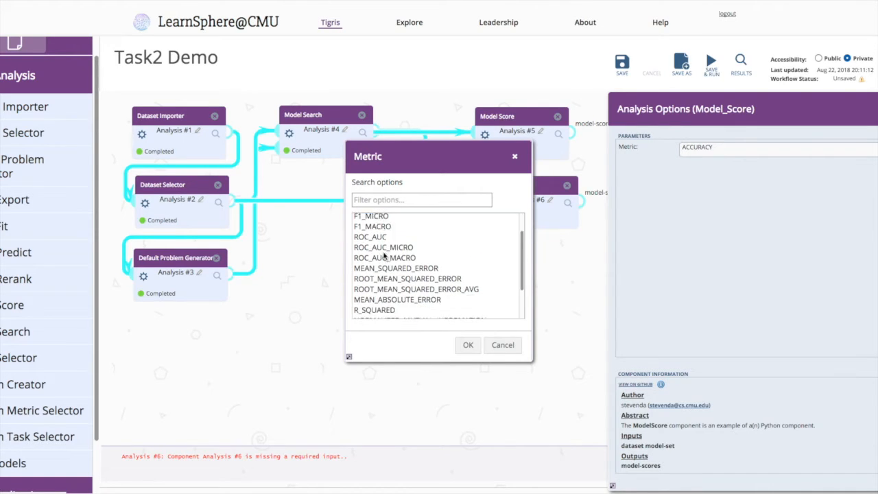
scroll(385, 296, "up", 2)
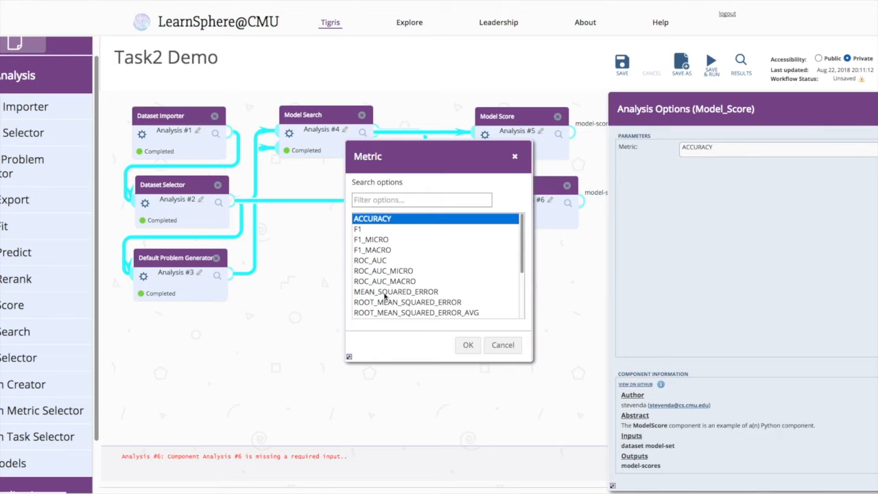
scroll(387, 295, "down", 2)
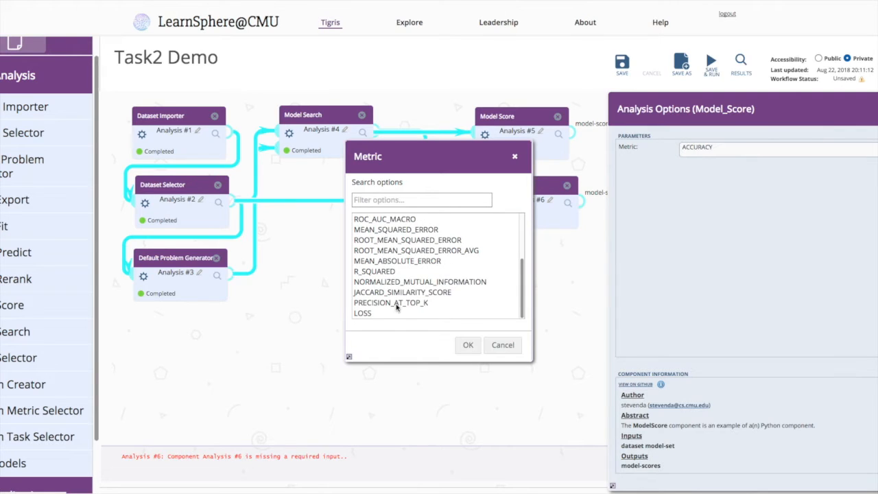
scroll(387, 253, "up", 2)
scroll(395, 284, "down", 2)
scroll(396, 281, "up", 2)
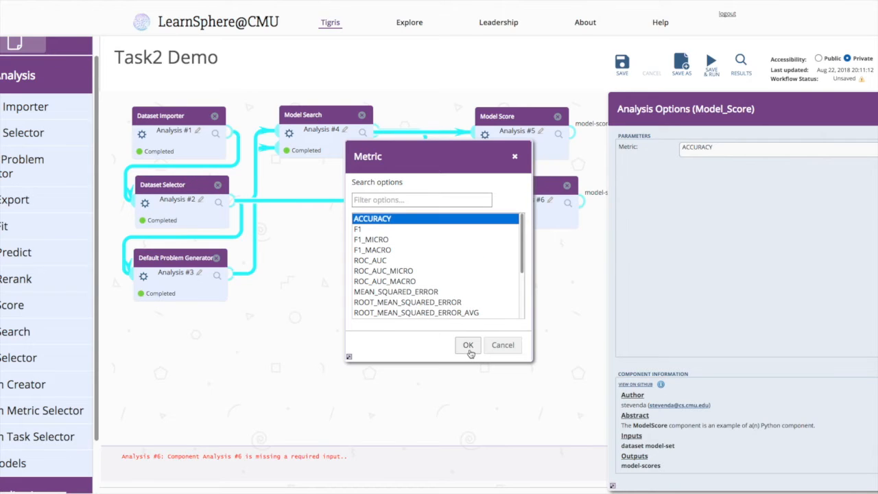
left_click(473, 353)
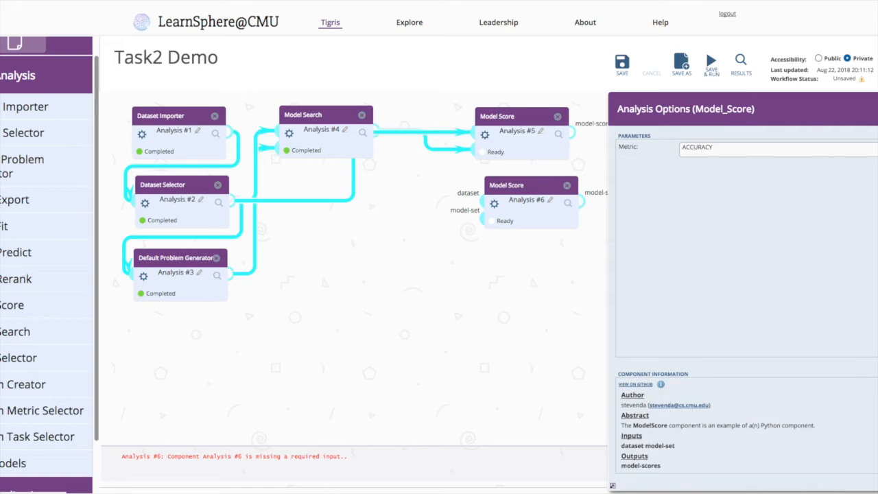
- Connect the Model Search model-set and the Dataset Selector dataset to the lower Model Score
left_click(435, 166)
left_click_drag(376, 125, 477, 220)
left_click_drag(234, 203, 454, 186)
left_click_drag(232, 200, 486, 200)
- Set the lower Model Score's metric to F1
left_click(493, 204)
left_click(793, 151)
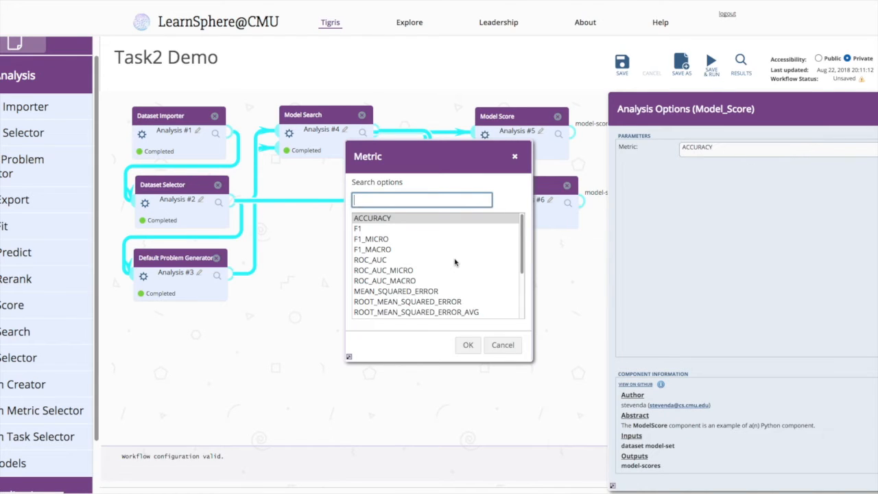
left_click(521, 260)
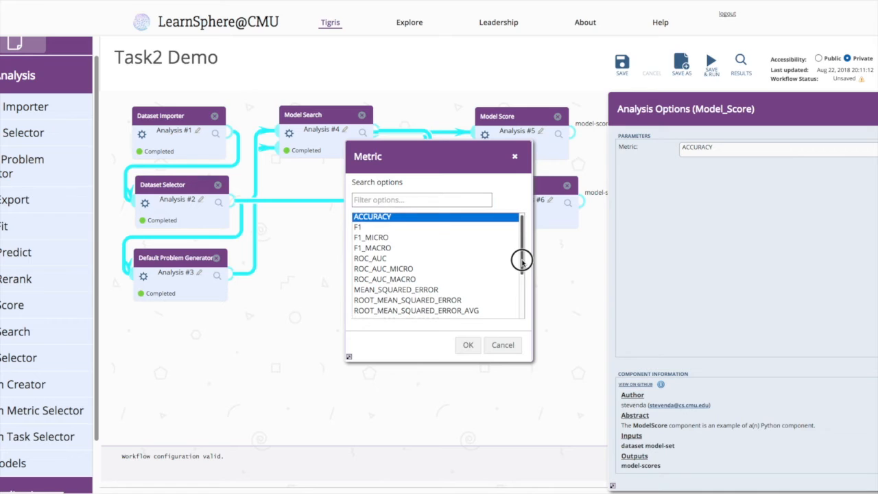
left_click_drag(522, 260, 519, 226)
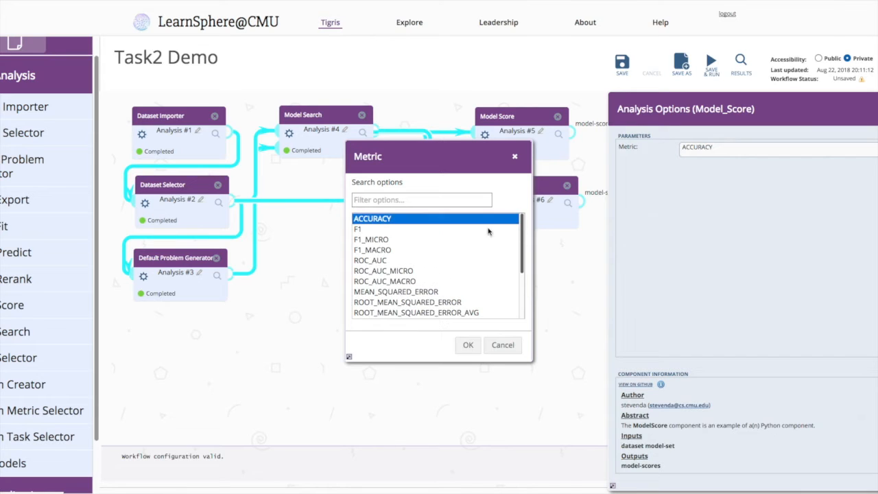
left_click(374, 230)
left_click(459, 346)
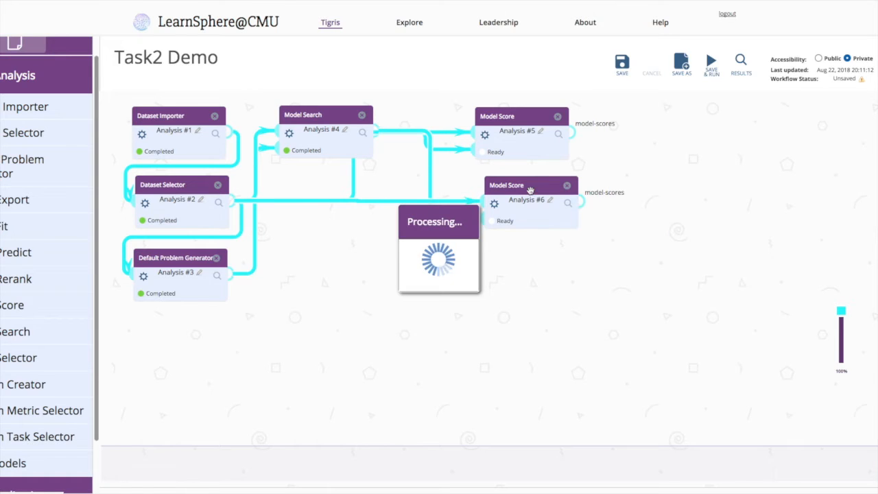
- Align the lower Model Score beneath the upper one, and save and run the workflow
left_click_drag(529, 189, 509, 192)
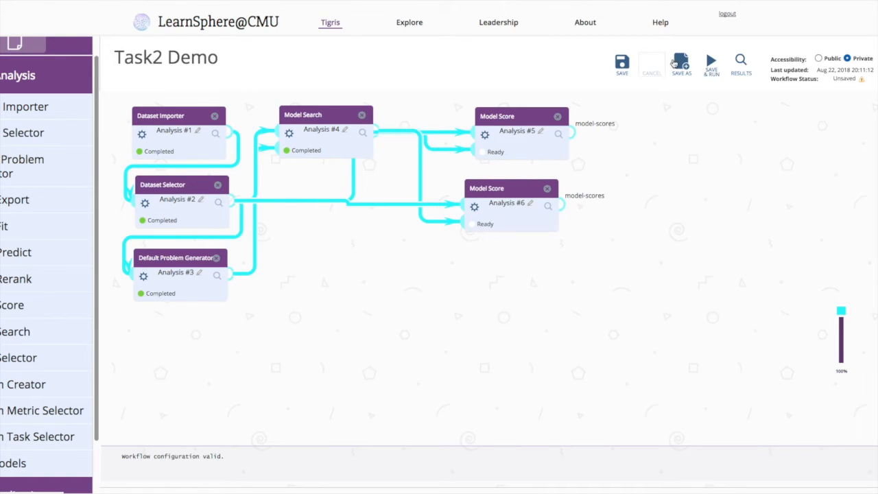
left_click(714, 63)
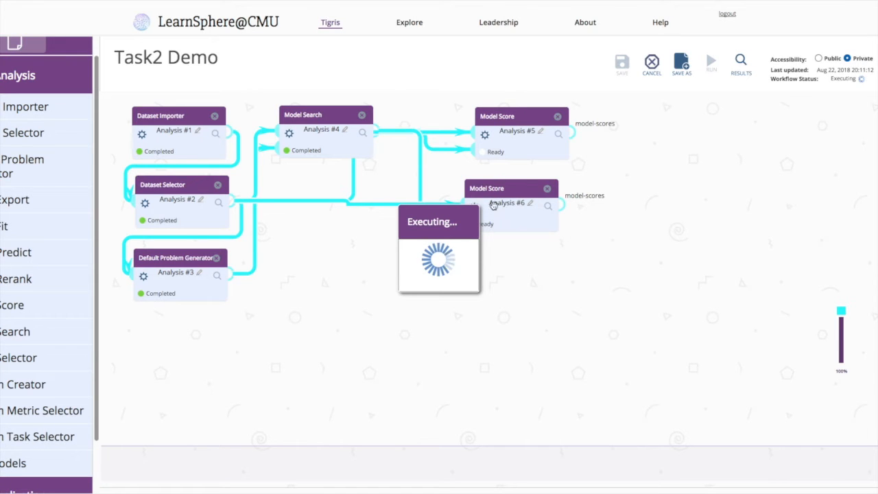
mouse_move(513, 190)
left_mouse_down()
mouse_move(539, 190)
mouse_move(527, 188)
left_mouse_up()
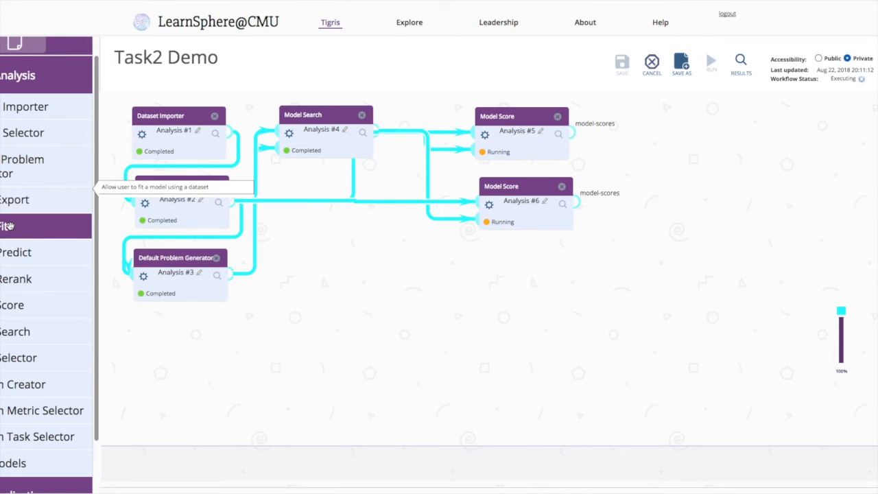
left_click_drag(14, 225, 356, 243)
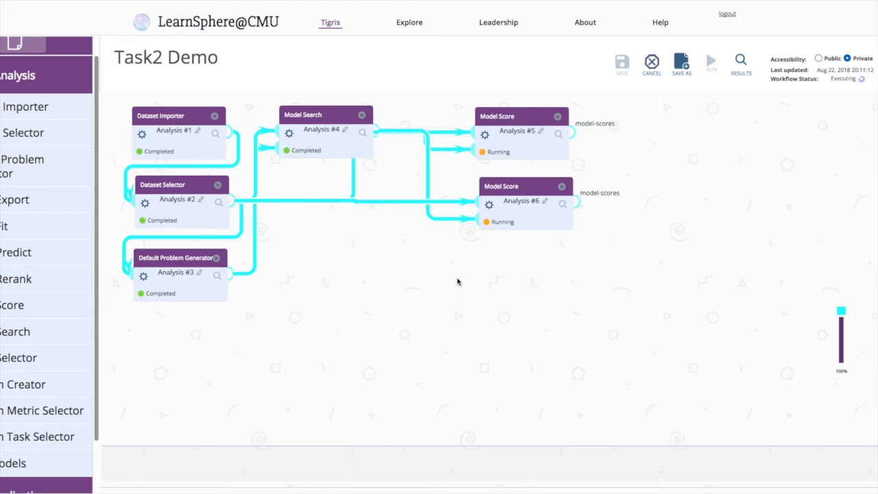
left_click_drag(525, 186, 520, 188)
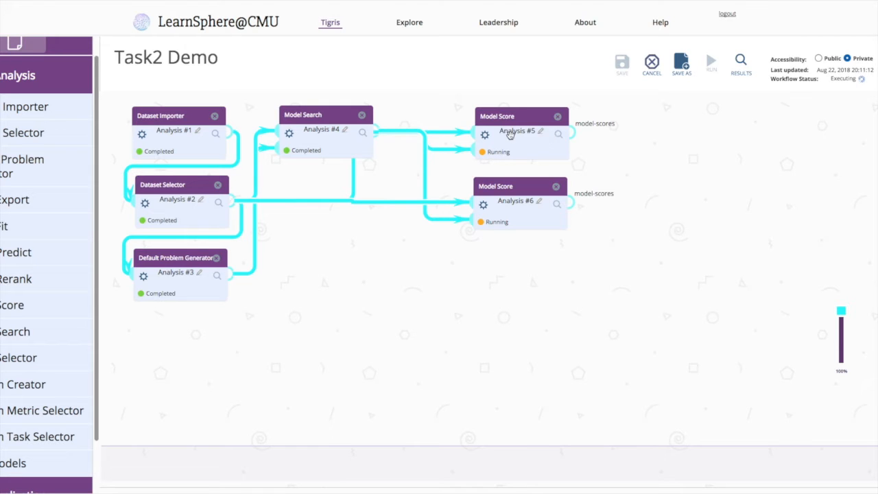
- Add two Compare Model Scores visualizations beyond the Model Scores, one above the other, and feed each the model-scores output of its neighbouring Model Score
left_click(29, 75)
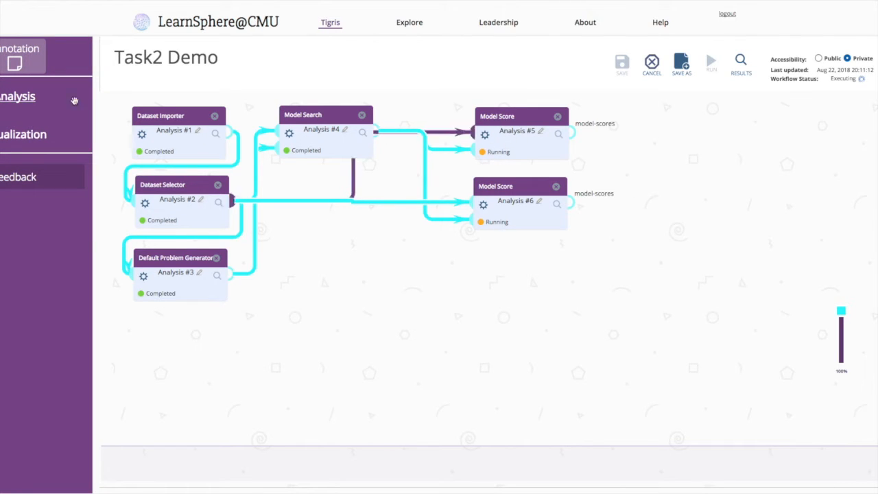
left_click(28, 136)
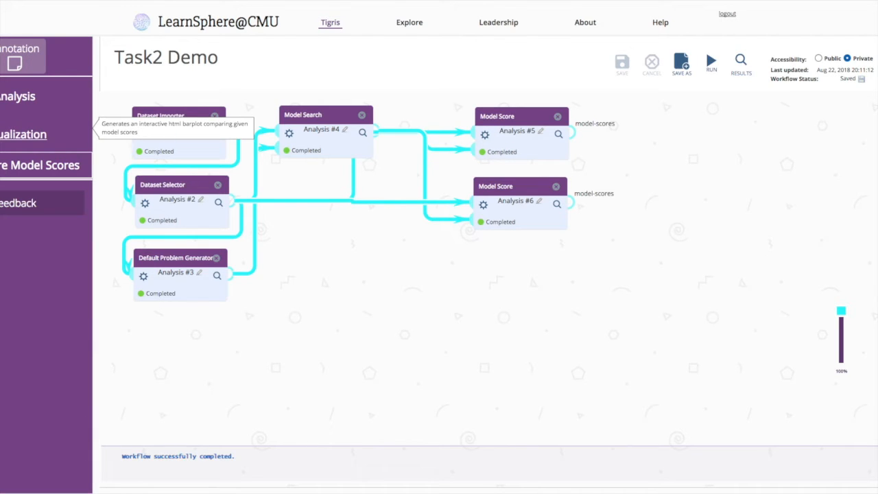
left_click_drag(41, 165, 706, 116)
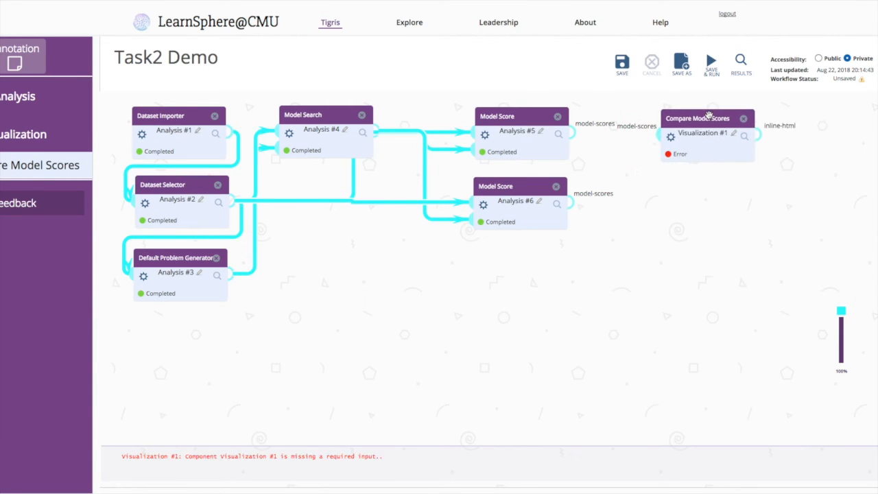
left_click_drag(41, 164, 706, 191)
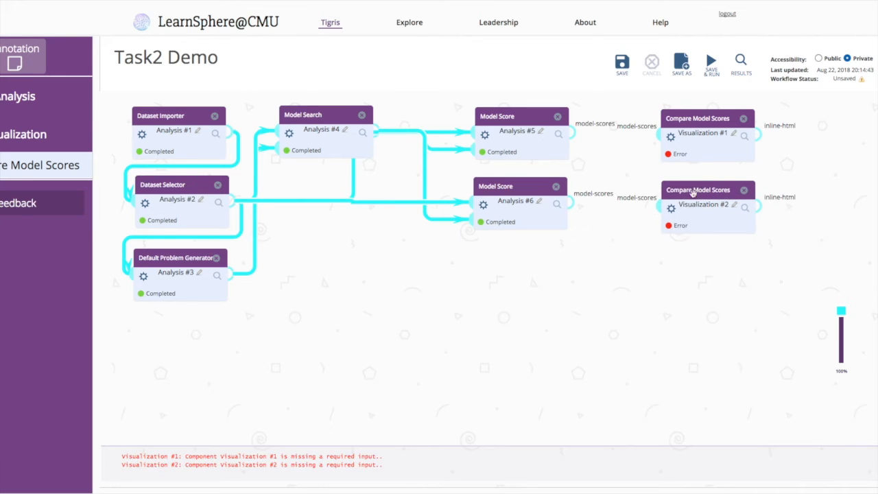
left_click_drag(572, 207, 657, 206)
left_click_drag(574, 139, 657, 136)
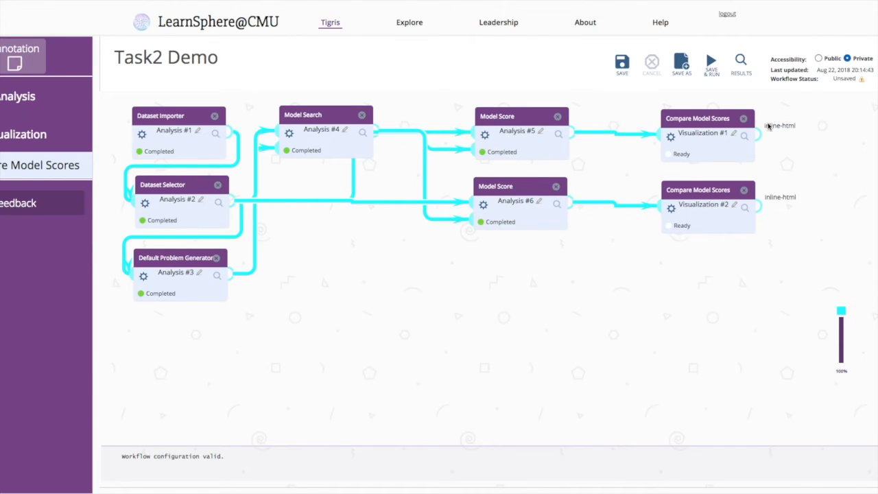
- Save and run the workflow, and open the results of the upper Compare Model Scores
left_click(711, 63)
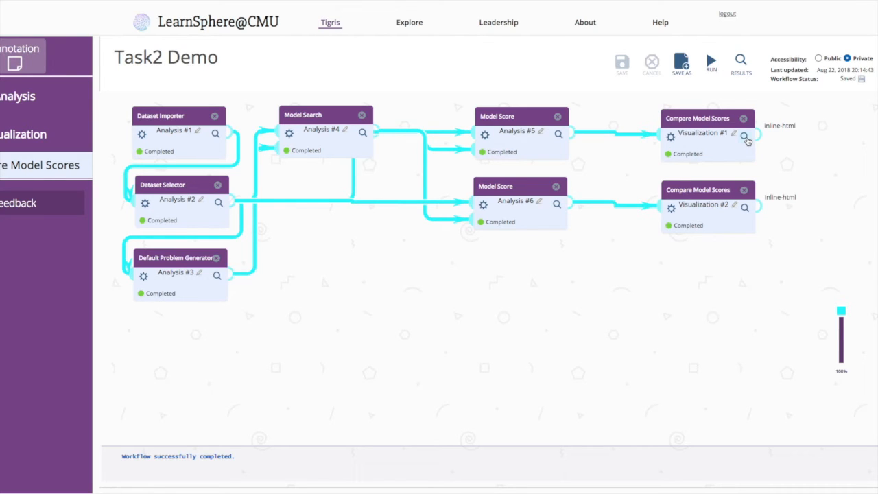
left_click(746, 137)
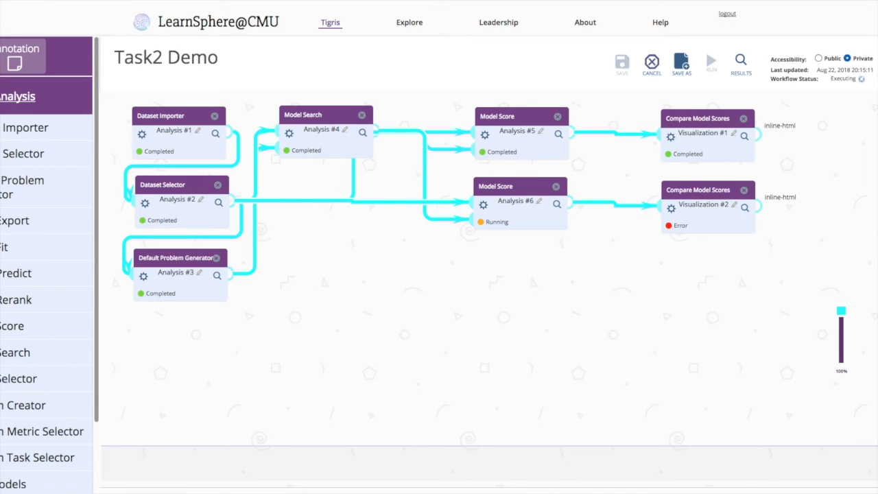
right_click(0, 92)
key("Escape")
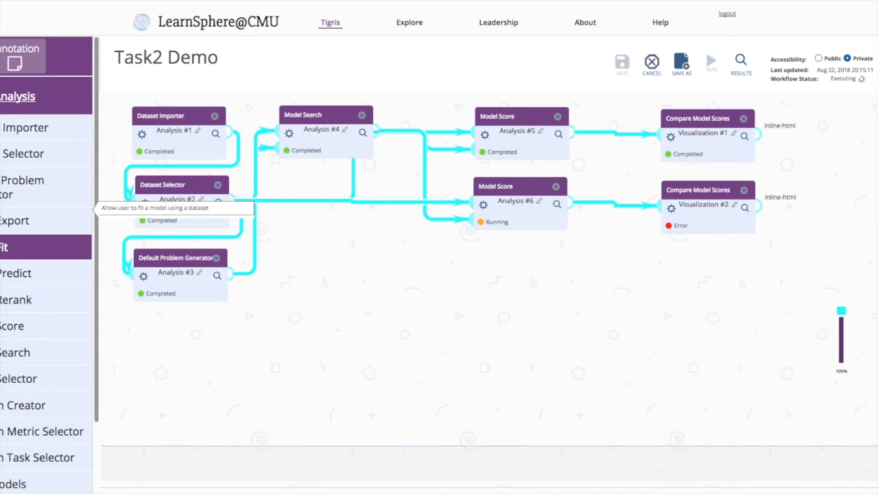
right_click(1, 248)
key("Escape")
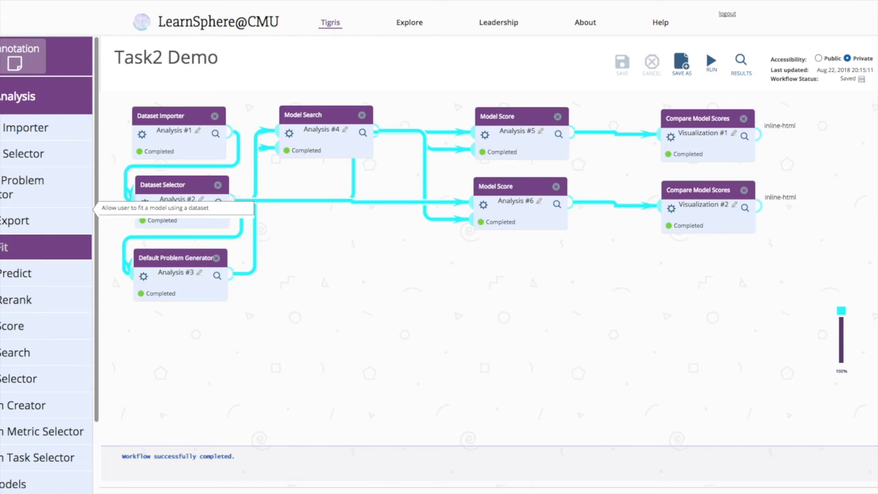
- Add a Model Fit component below Model Search, fed by the Dataset Selector dataset and the Model Search model-set
left_click_drag(41, 246, 334, 223)
left_click_drag(234, 205, 283, 231)
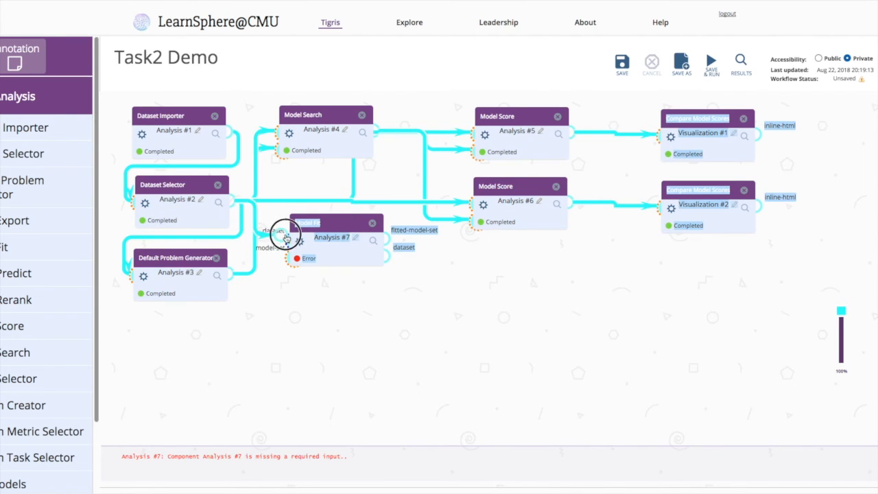
left_click_drag(376, 131, 290, 267)
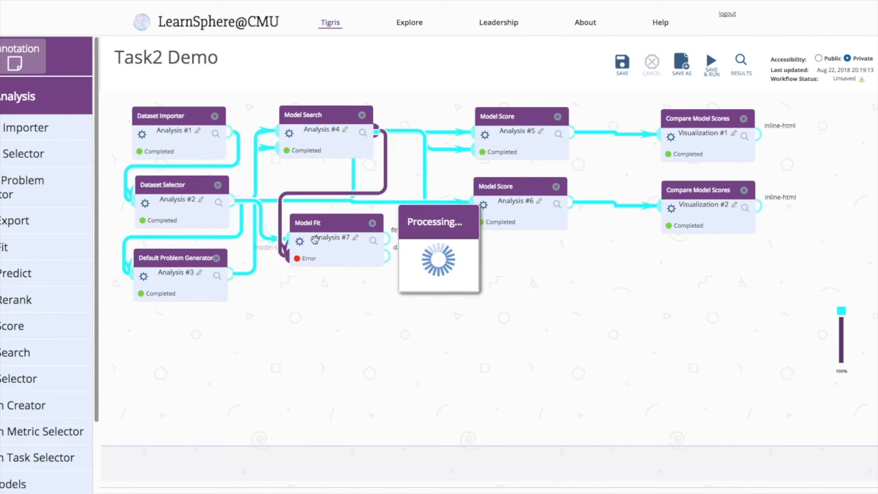
left_click_drag(322, 223, 314, 218)
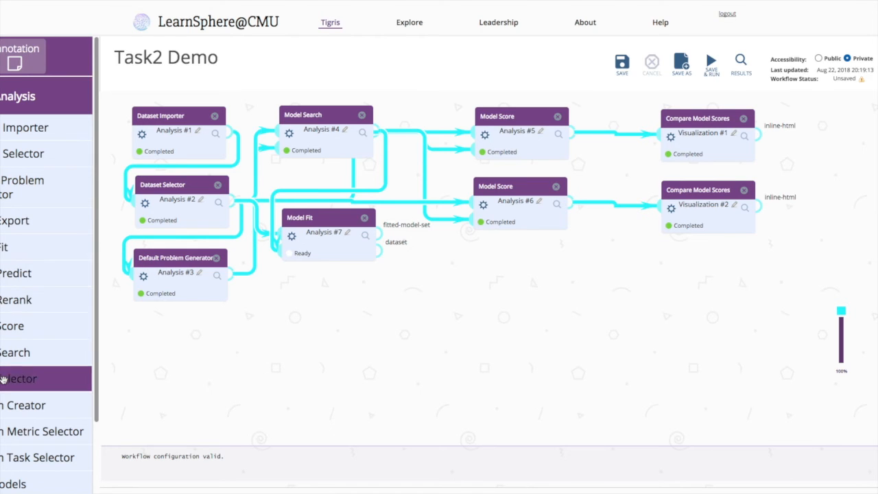
- Add a Rank Models component below Model Fit and connect Model Fit's dataset and fitted-model-set outputs to it
scroll(28, 343, "down", 2)
left_click_drag(27, 405, 382, 307)
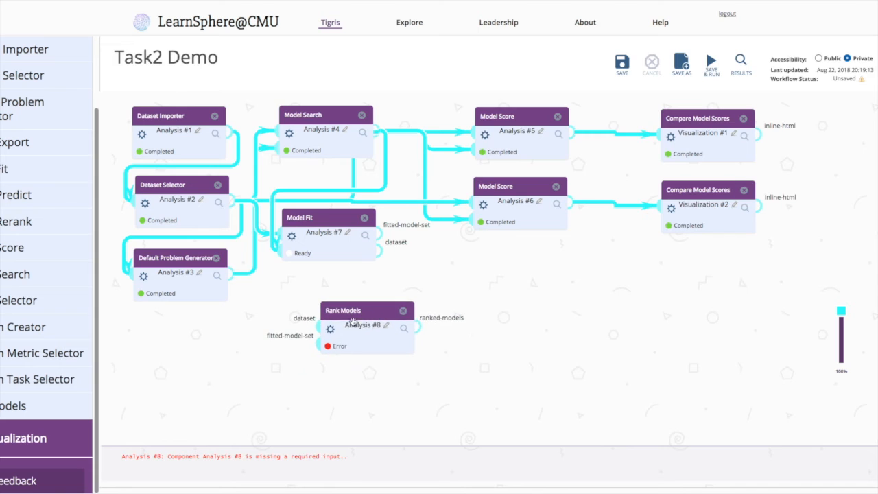
left_click_drag(382, 254, 320, 318)
left_click_drag(382, 231, 329, 349)
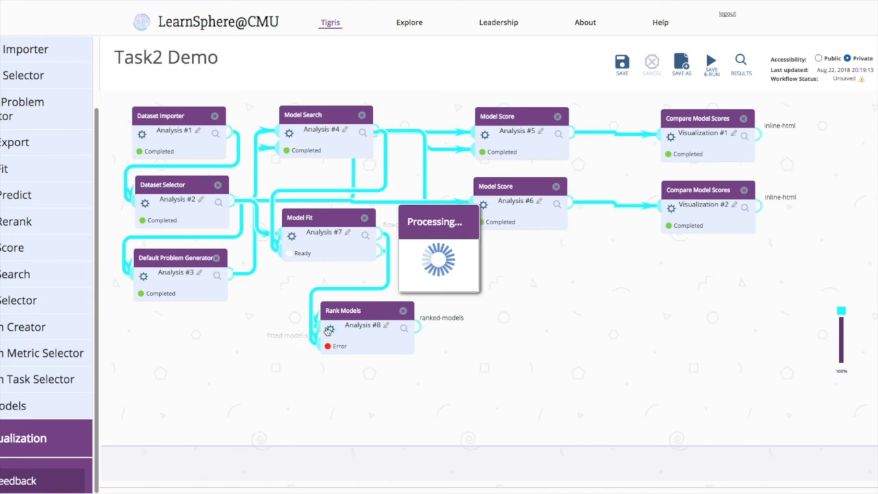
- Open the Rank Models options, choose ACCURACY as the metric and select Higher_is_Better as the ranking sort order
left_click(329, 330)
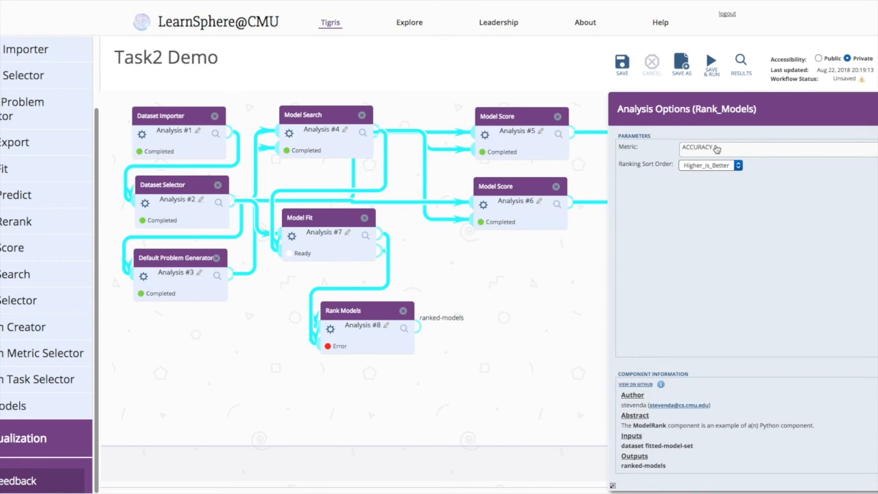
left_click(717, 148)
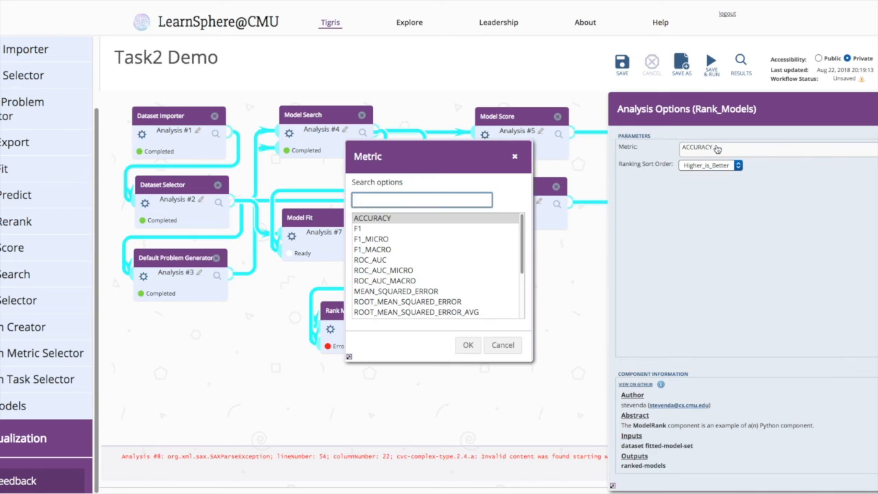
left_click(383, 218)
left_click(468, 345)
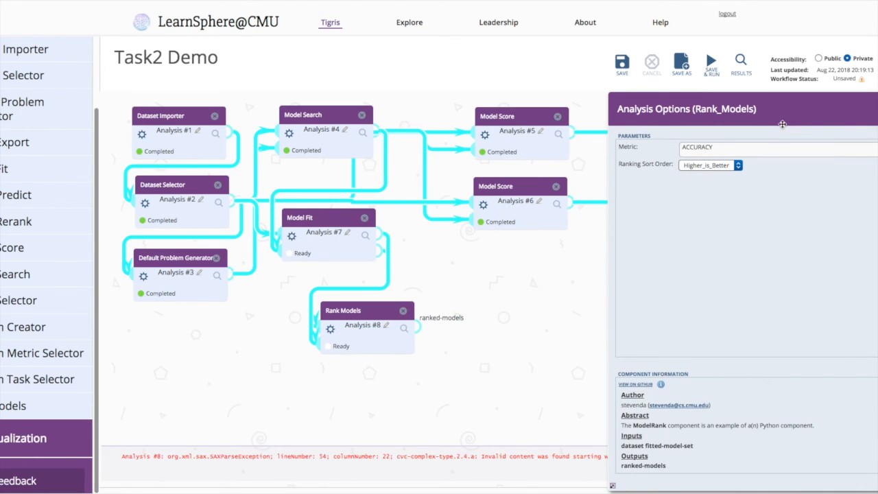
left_click(725, 168)
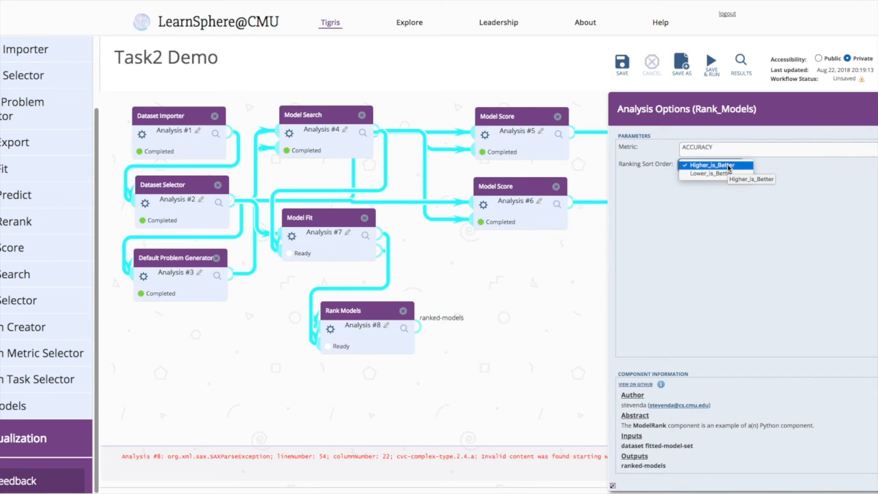
left_click(728, 168)
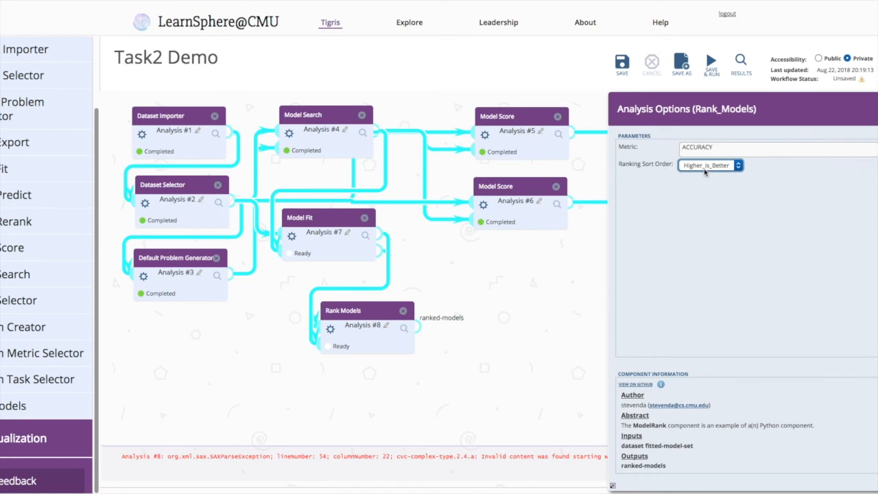
- Set the Rank Models sort order to Lower_is_Better, try MEAN_SQUARED_ERROR as the metric, and settle on ACCURACY
left_click(735, 165)
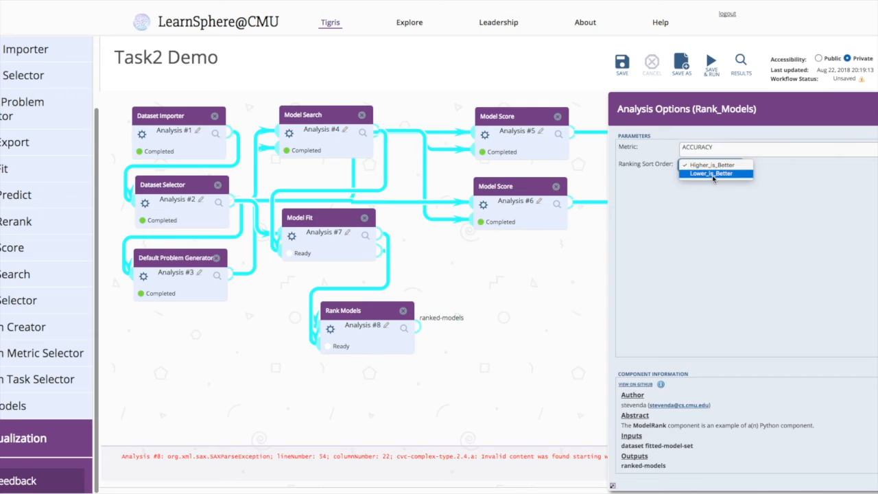
left_click(711, 173)
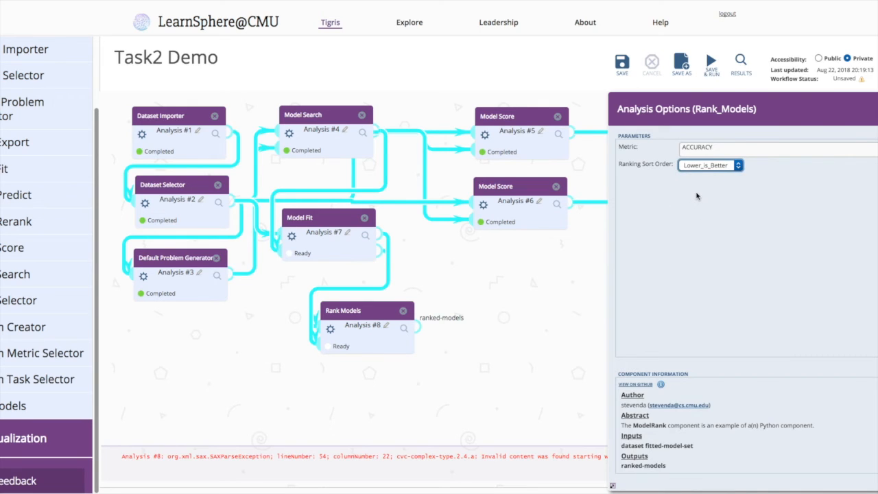
left_click(694, 153)
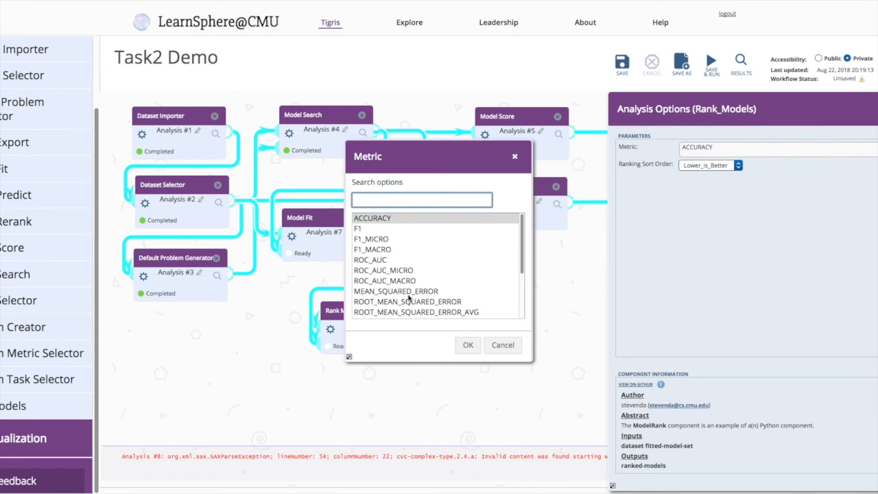
left_click(408, 295)
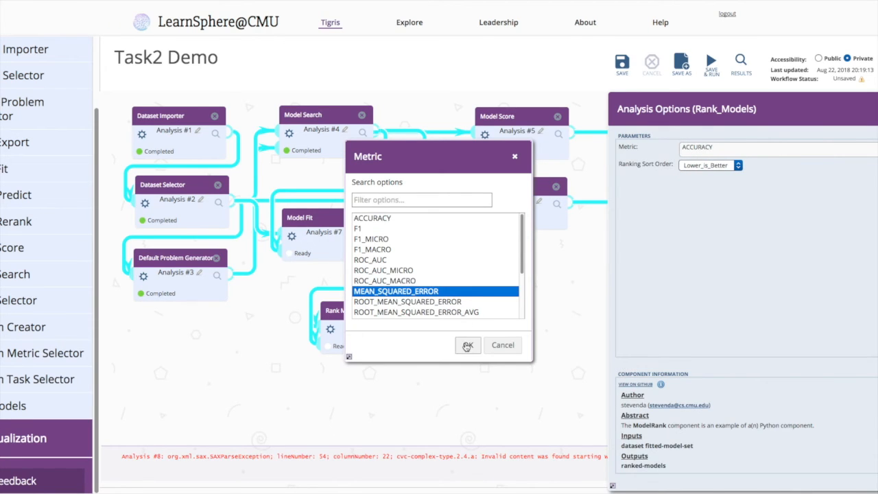
left_click(372, 218)
left_click(468, 345)
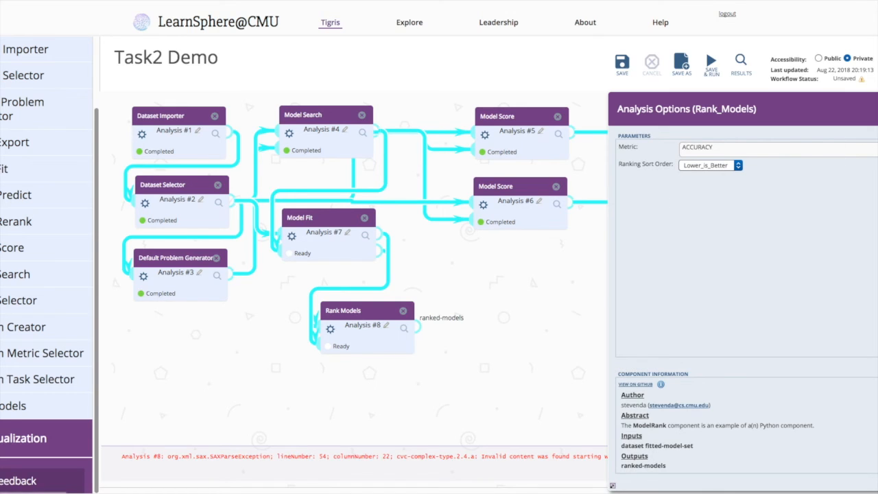
left_click(877, 108)
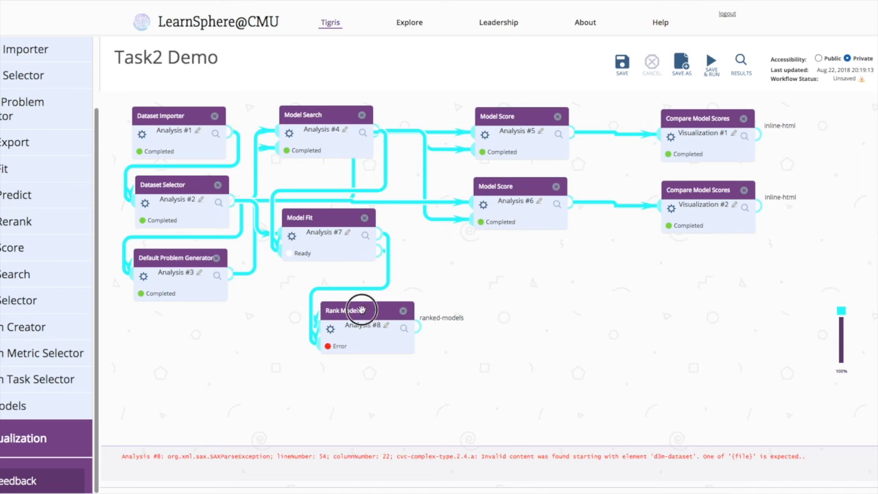
- Align the Rank Models component directly beneath Model Fit, and save and run the workflow
left_click_drag(333, 309, 297, 300)
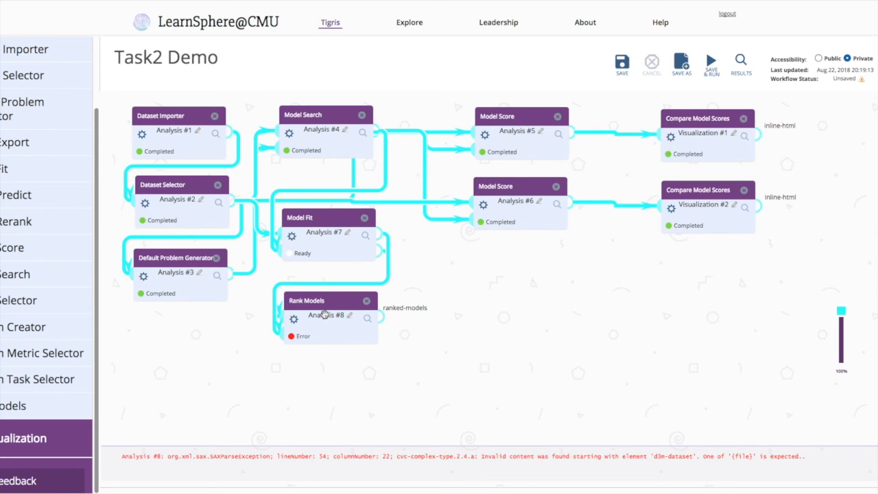
left_click(711, 63)
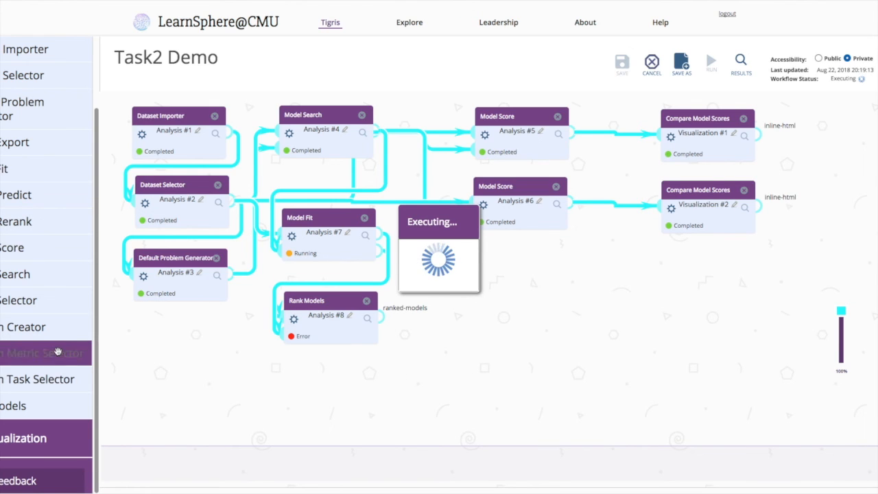
- Add a Model Rerank component beside Rank Models and feed it the ranked-models output of Rank Models
mouse_move(19, 225)
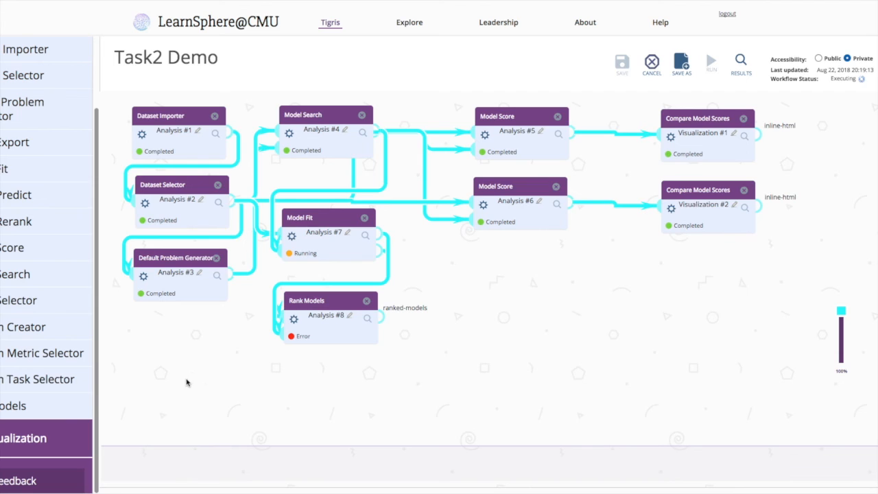
mouse_move(50, 235)
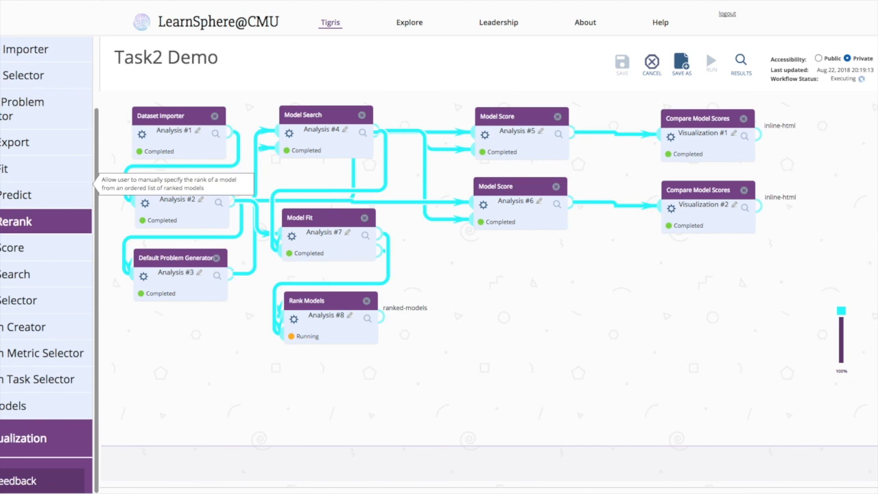
left_click_drag(69, 221, 532, 305)
left_click_drag(382, 323, 480, 319)
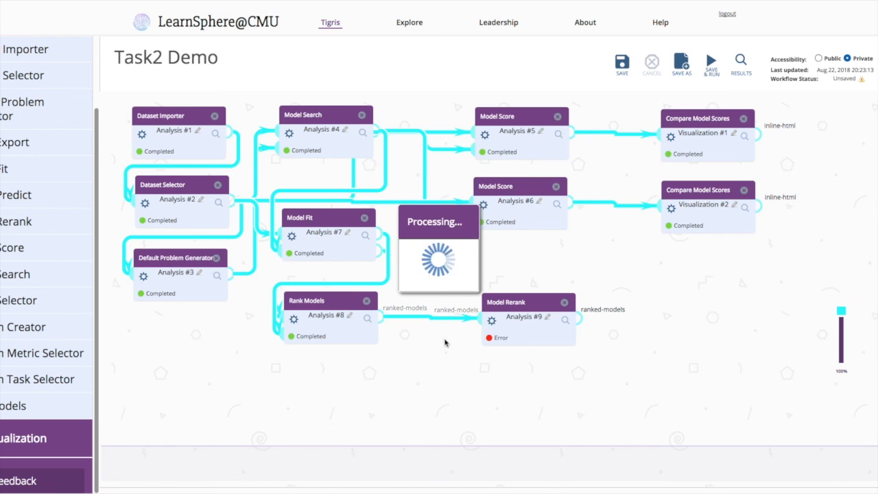
- Configure Model Rerank with model ID Input 0 - 2 (column 2) and new rank 1
left_click(493, 324)
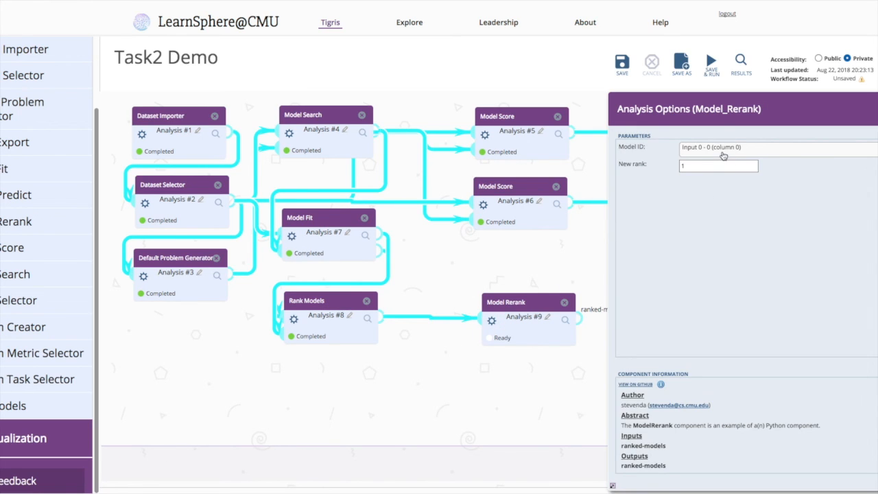
left_click(723, 148)
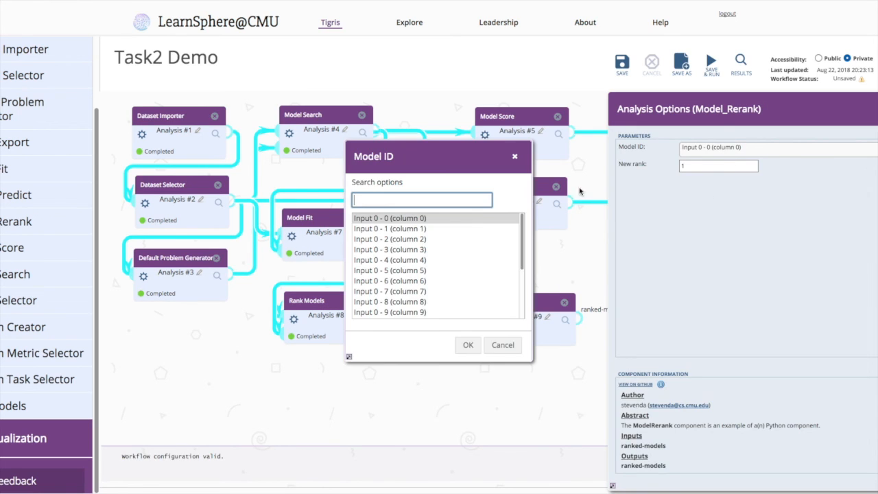
left_click(389, 240)
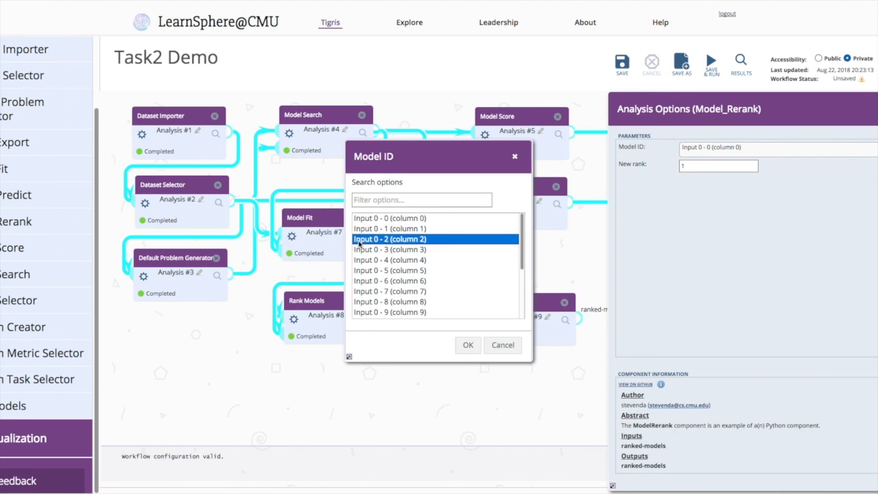
left_click(468, 345)
left_click(699, 168)
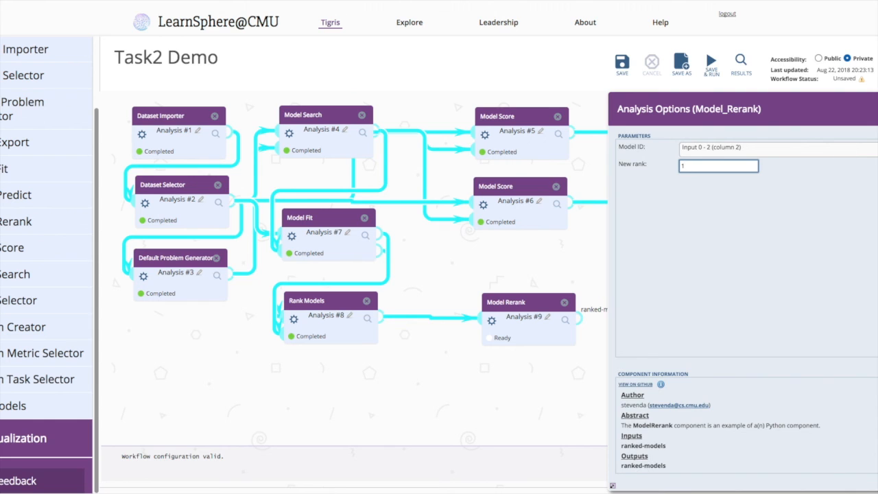
left_click(470, 365)
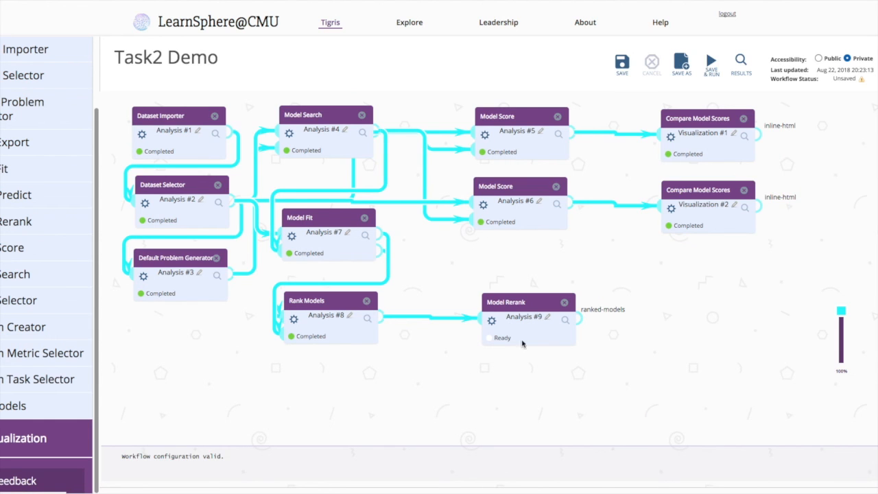
- Save and run the workflow with the rerank settings, and shift Model Rerank slightly closer to Rank Models
left_click(716, 68)
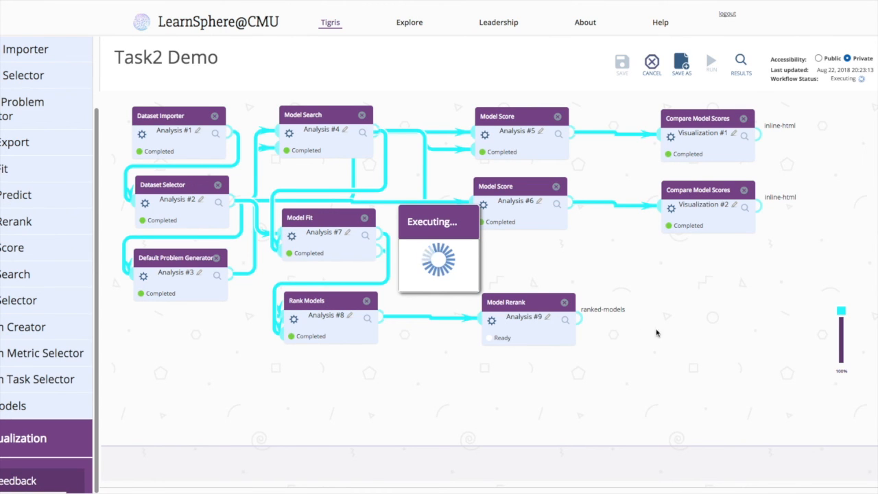
left_click(511, 310)
left_click_drag(511, 310, 483, 308)
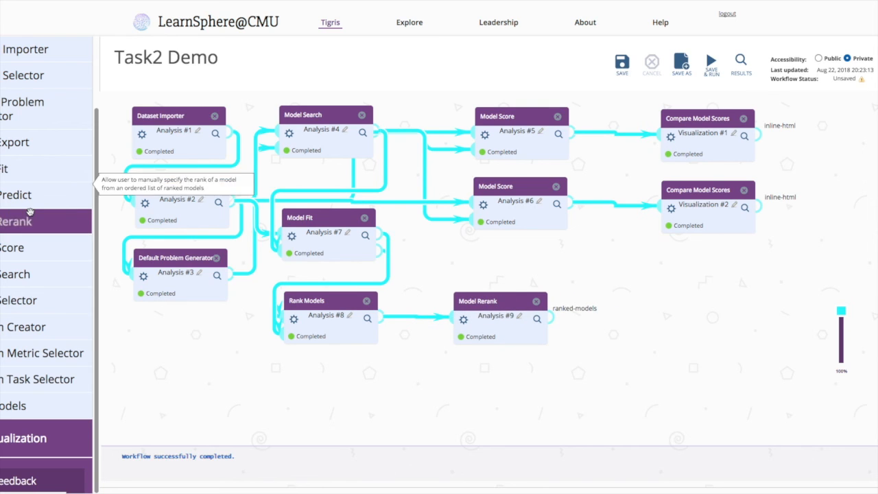
- Add a Model Export component beyond Model Rerank, shift Model Rerank nearer Rank Models, and connect its ranked-models output to Model Export
left_click_drag(27, 144, 722, 295)
left_click_drag(473, 306, 450, 306)
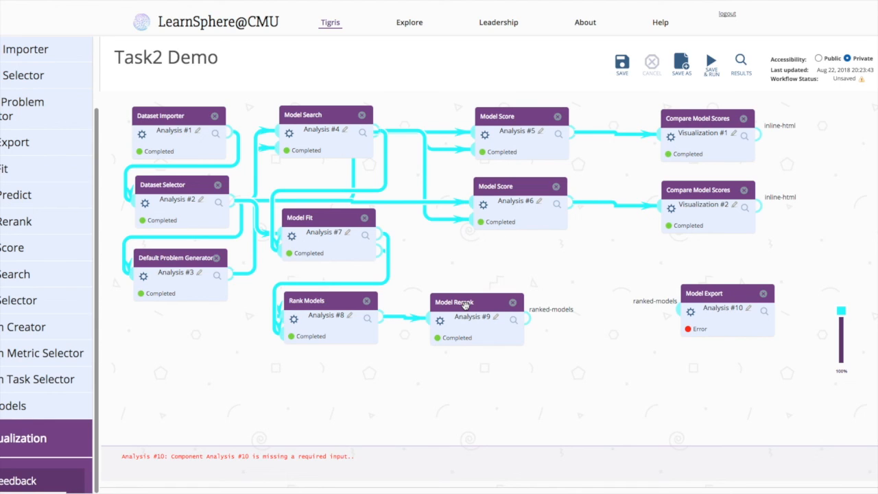
left_click_drag(528, 320, 679, 311)
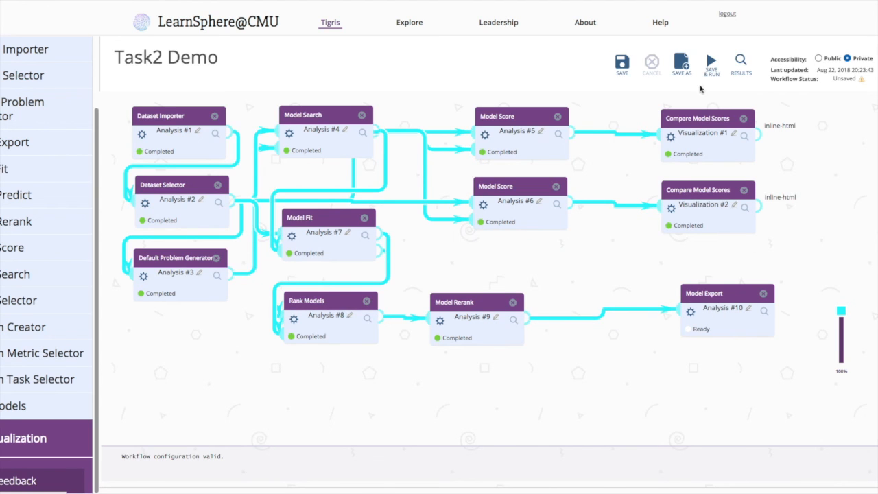
- Save and run the workflow with the export component, and shift Model Export slightly closer to Model Rerank
left_click(713, 64)
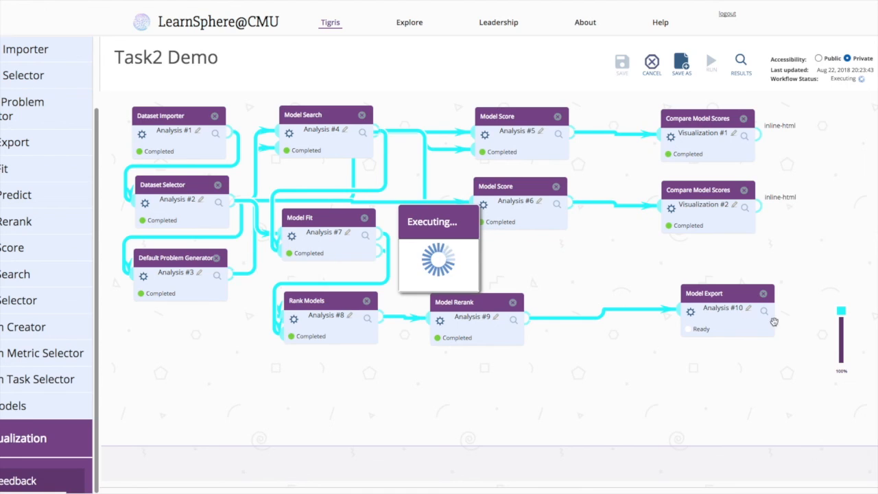
left_click_drag(745, 297, 709, 300)
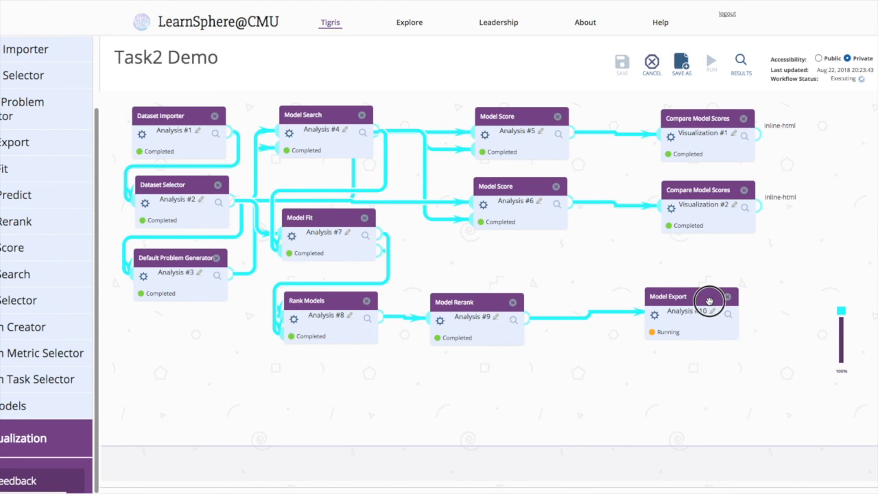